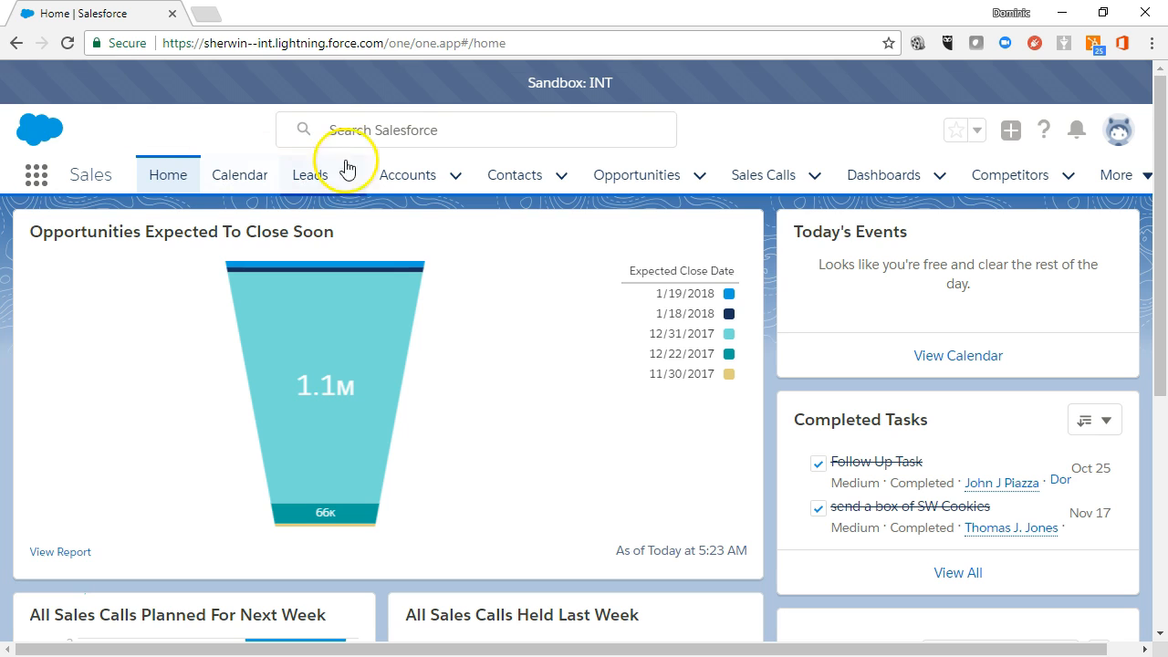
- Search all records for "Solutions" and look through the top results down to the opportunities and sales calls
left_click(398, 130)
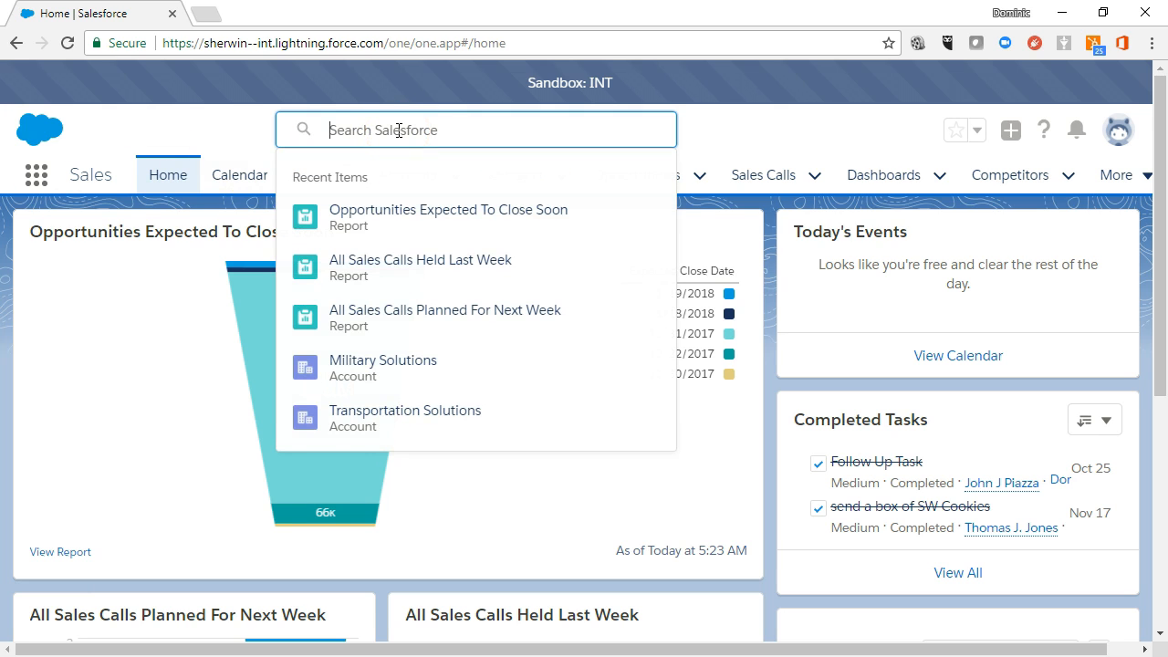
type("Solutions")
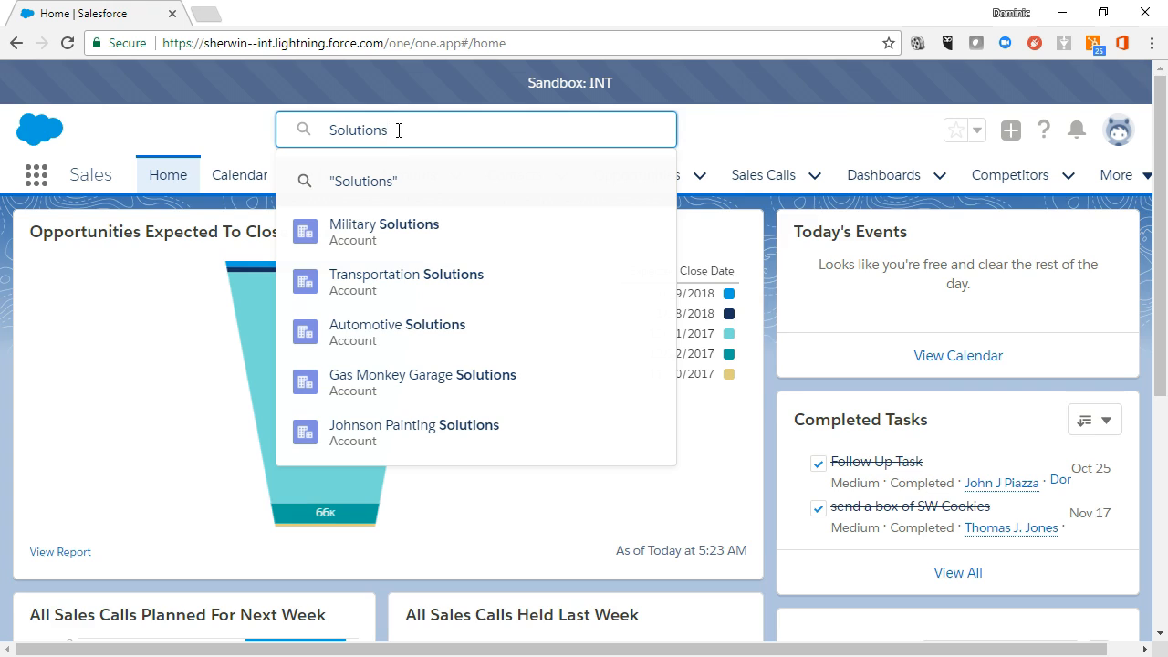
key("Return")
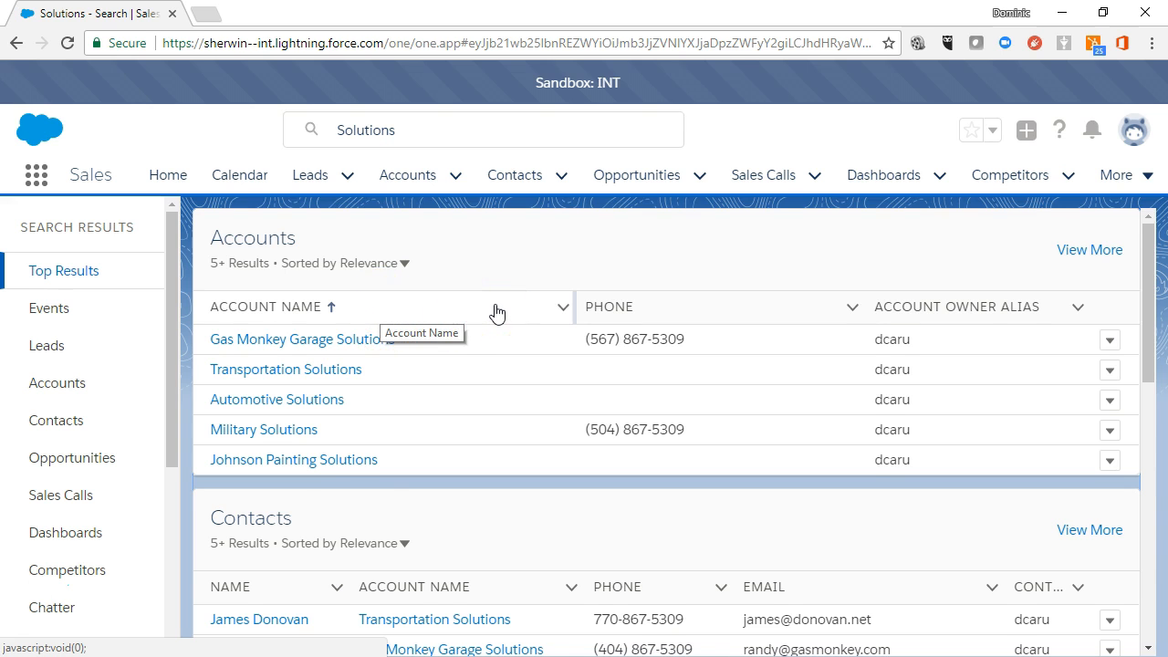
scroll(496, 313, "down", 7)
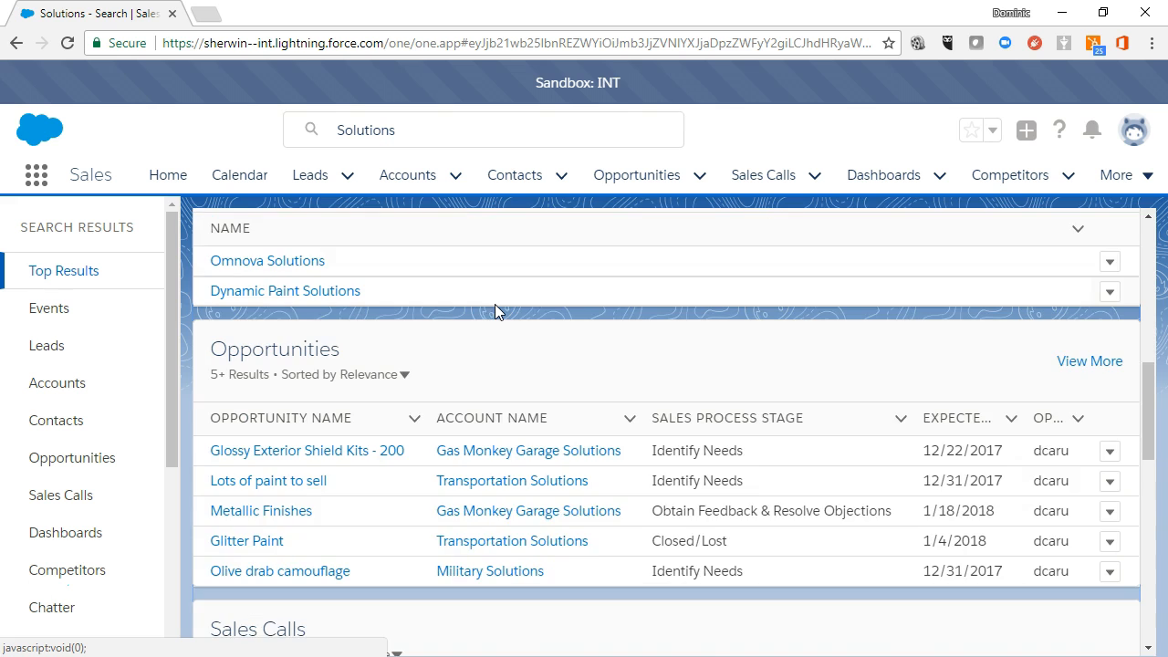
scroll(494, 304, "down", 1)
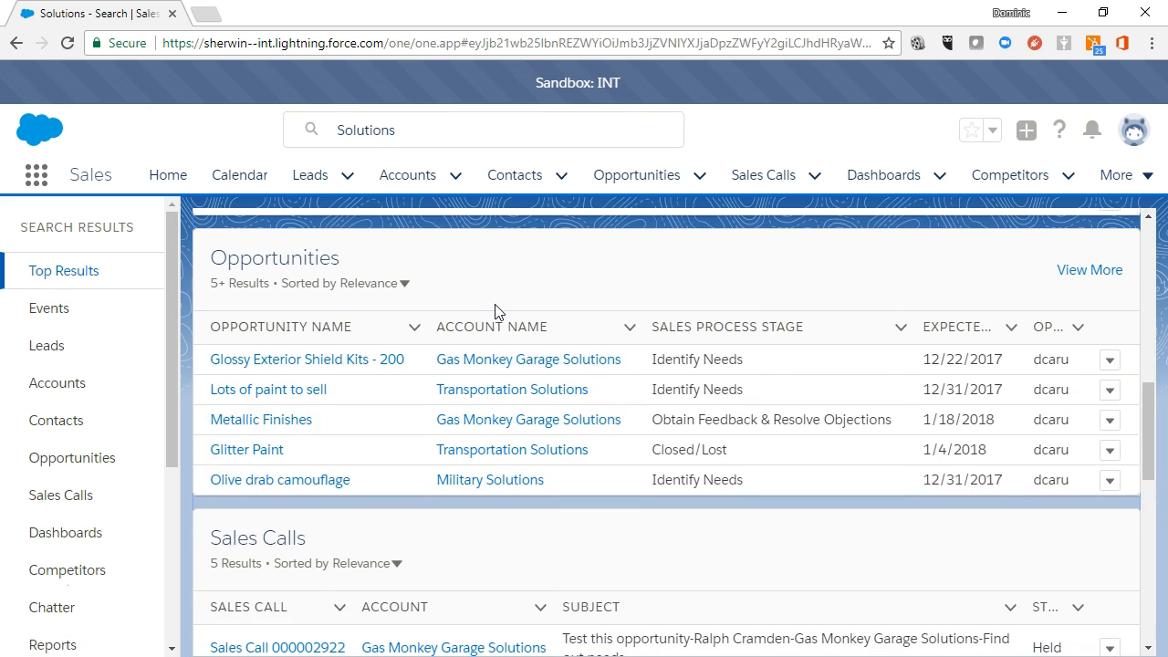
- Show only the opportunity results and sort them by Opportunity Name, by Account Name, and by Sales Process Stage
left_click(77, 459)
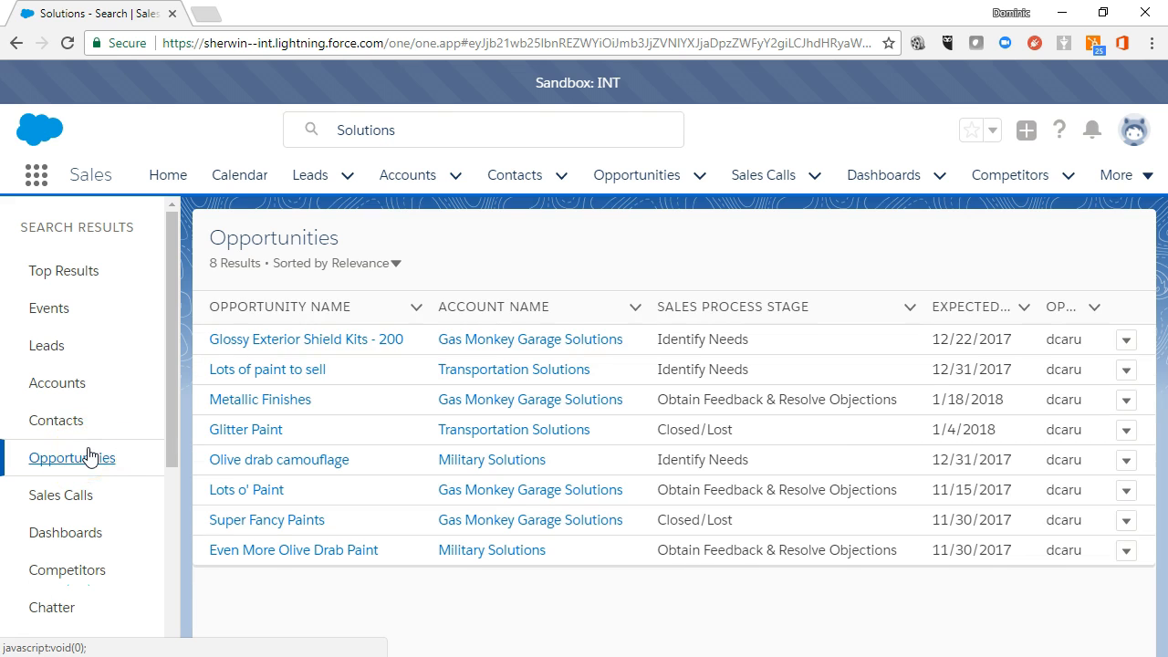
left_click(396, 267)
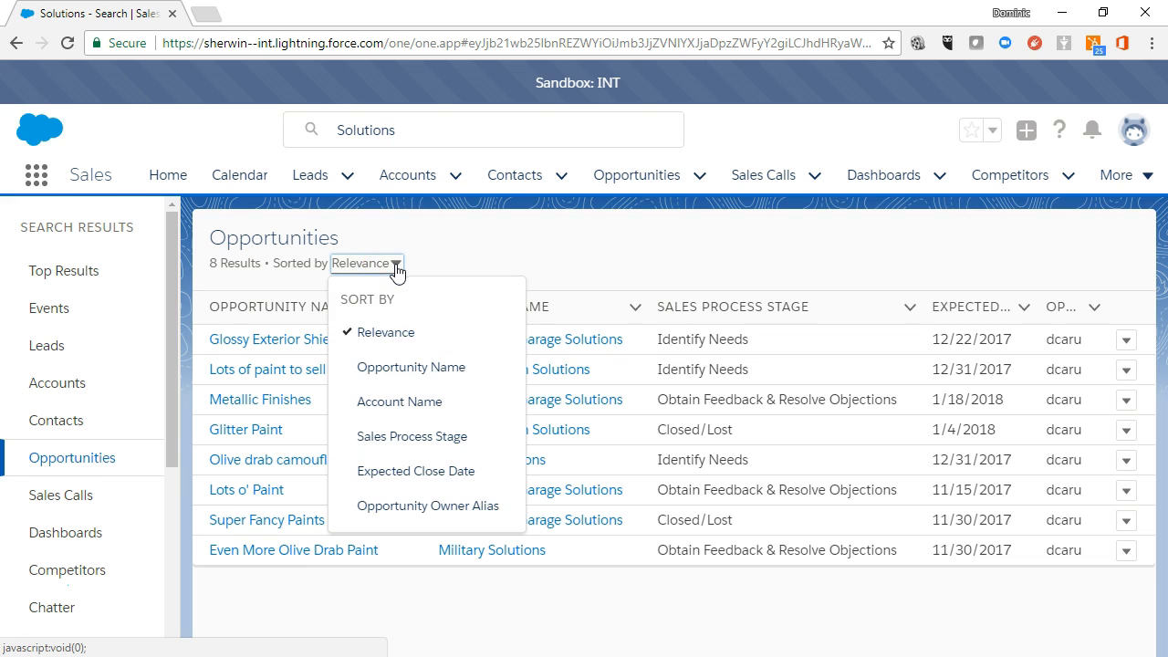
left_click(392, 368)
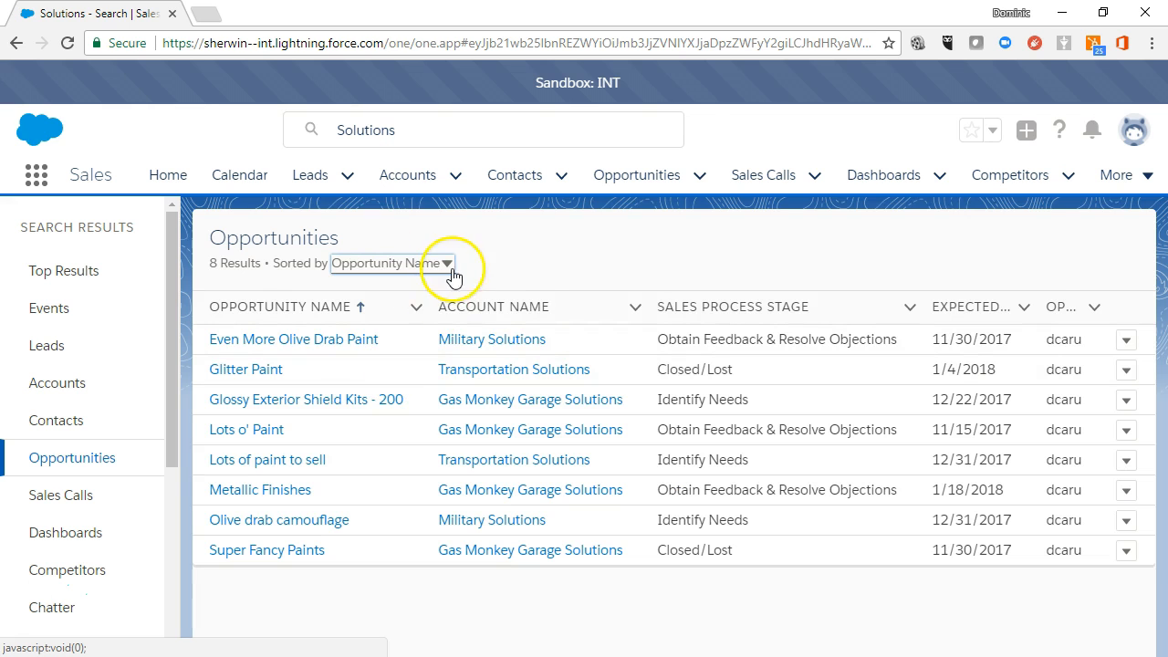
left_click(529, 310)
left_click(720, 315)
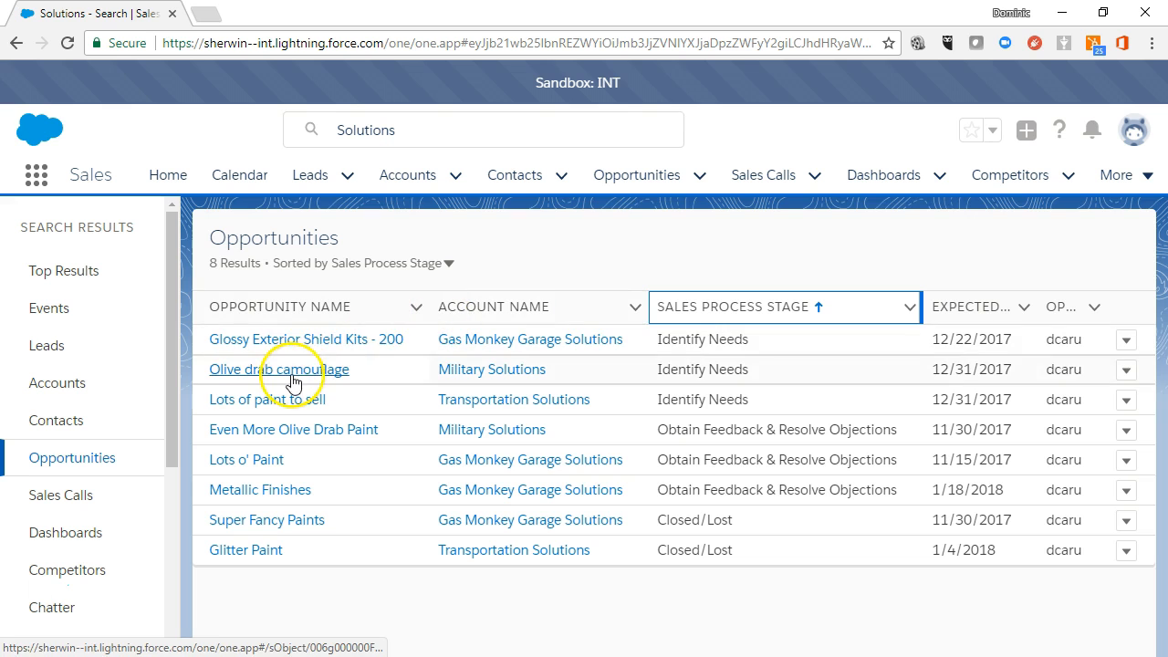
- Open the Glossy Exterior Shield Kits - 200 opportunity and check which additional actions it offers
left_click(294, 340)
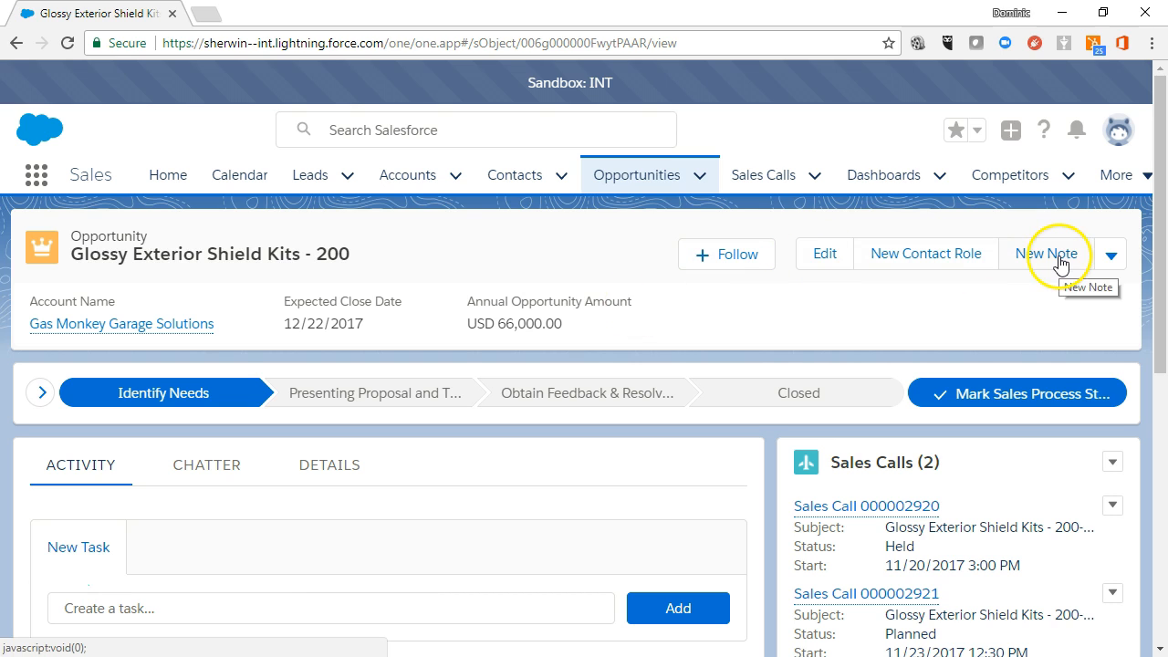
left_click(1113, 259)
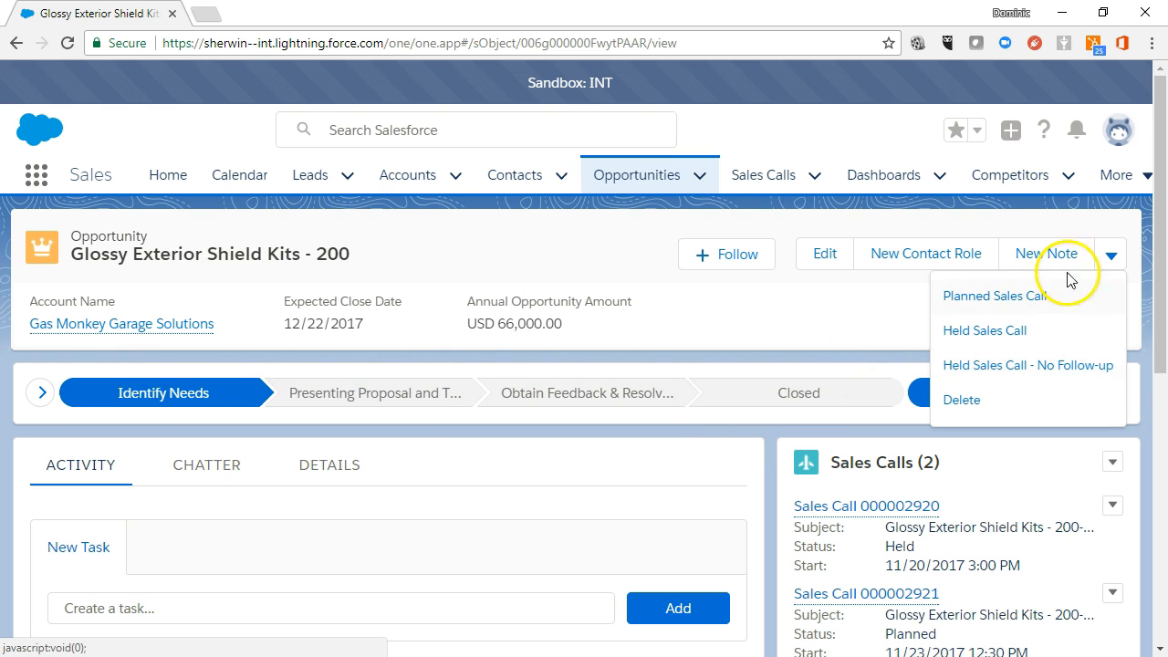
left_click(1110, 265)
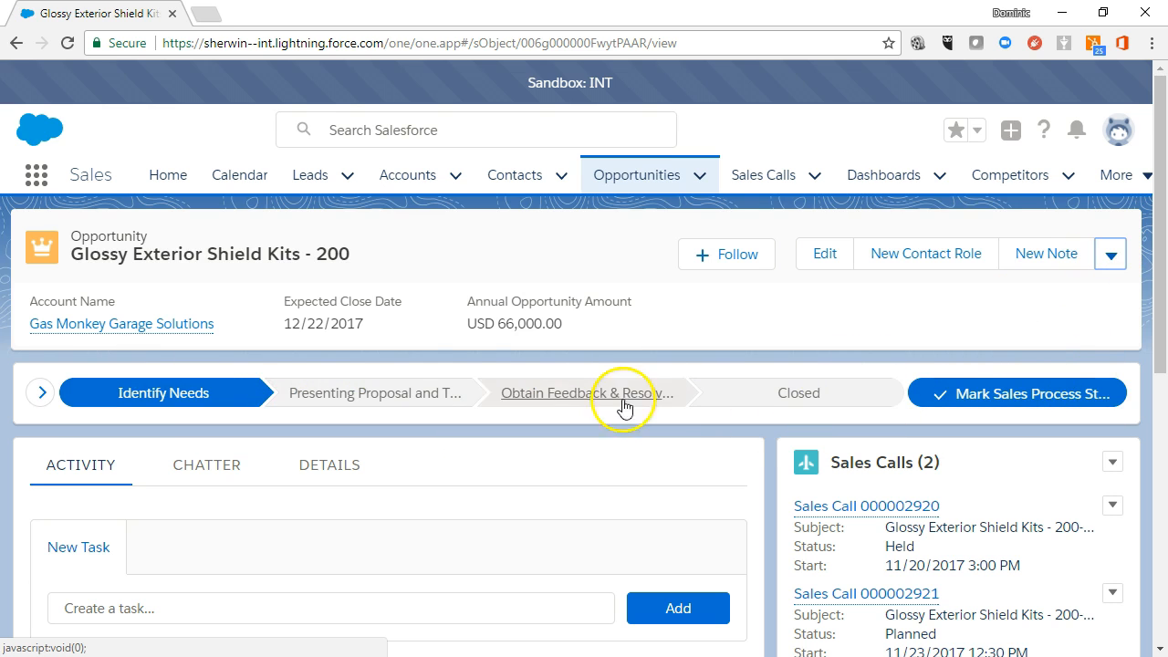
- Review the key fields and guidance for the Identify Needs, Presenting Proposal and Obtain Feedback stages, and collapse the stage details
left_click(37, 395)
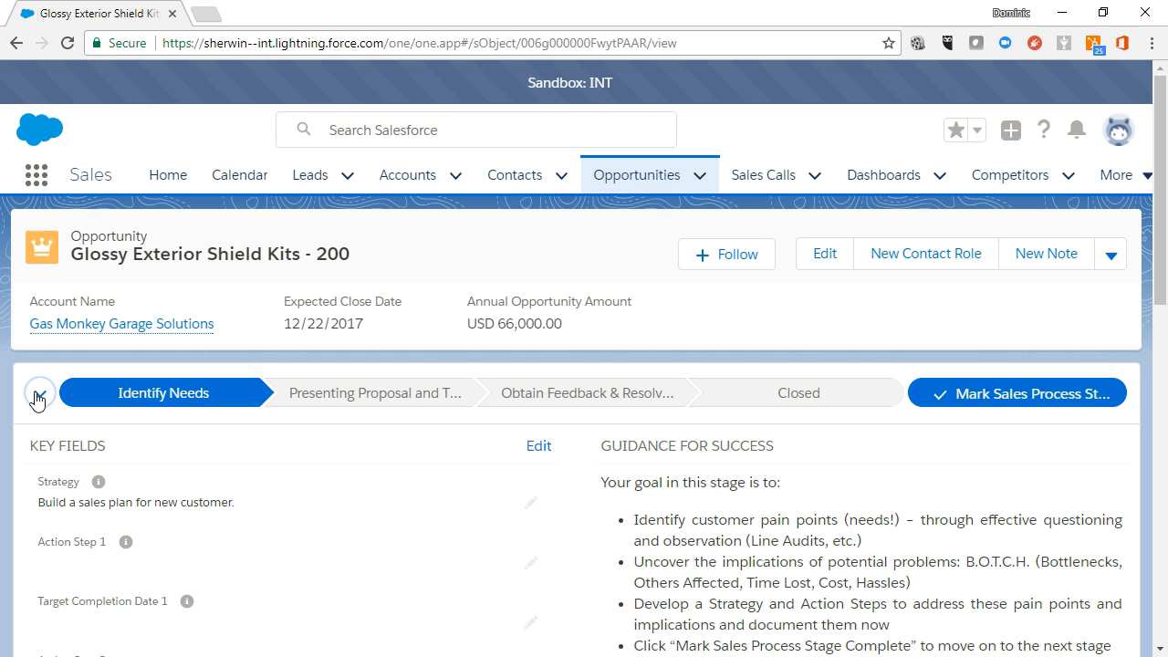
scroll(37, 398, "down", 1)
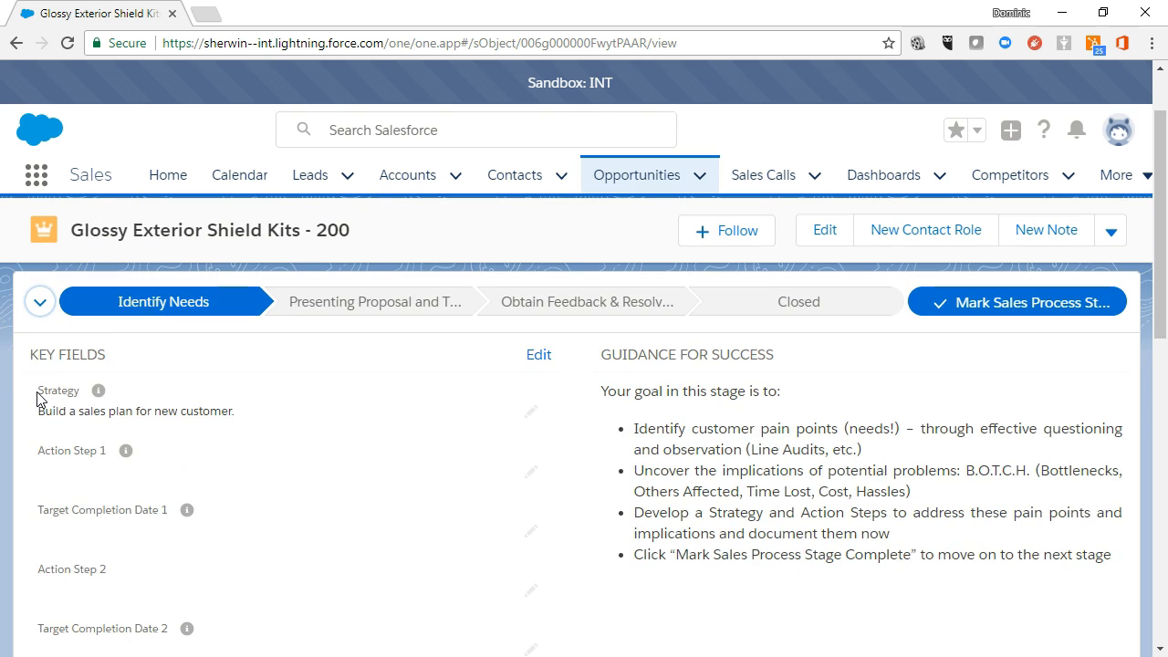
left_click(381, 310)
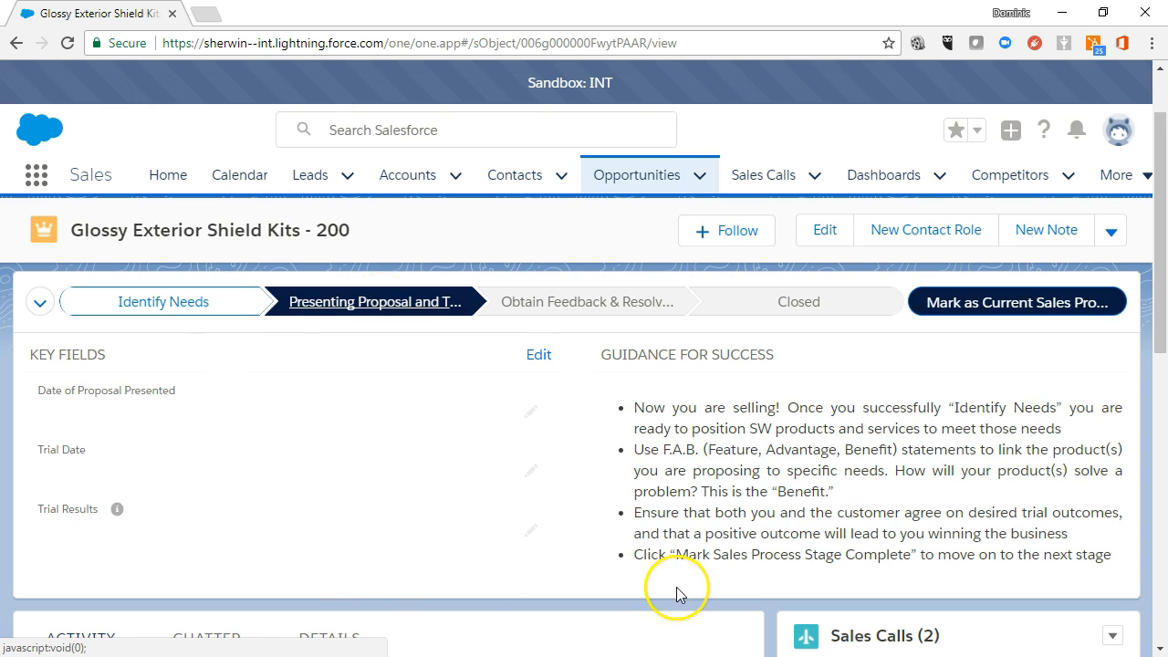
left_click(588, 304)
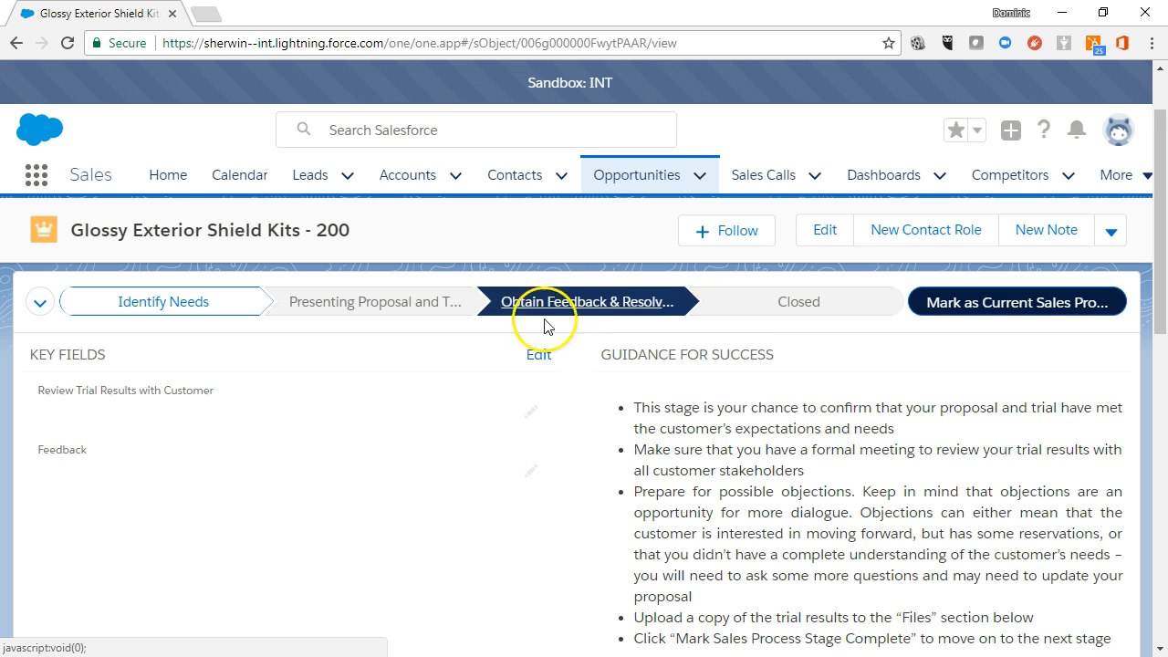
scroll(737, 612, "down", 1)
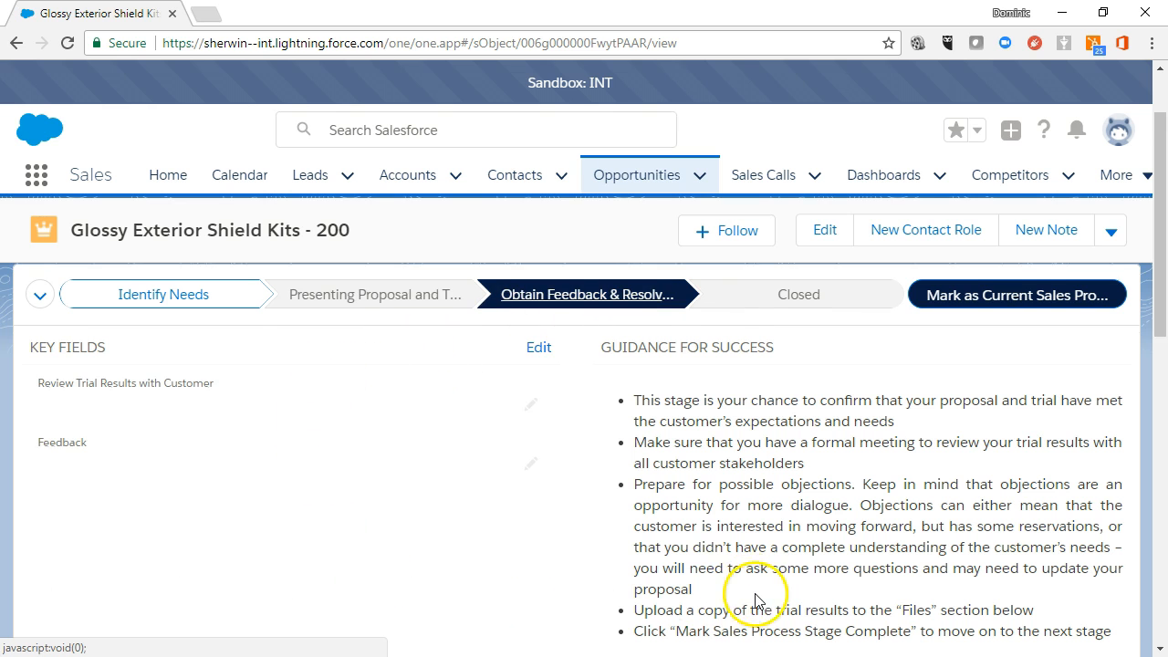
scroll(757, 420, "up", 2)
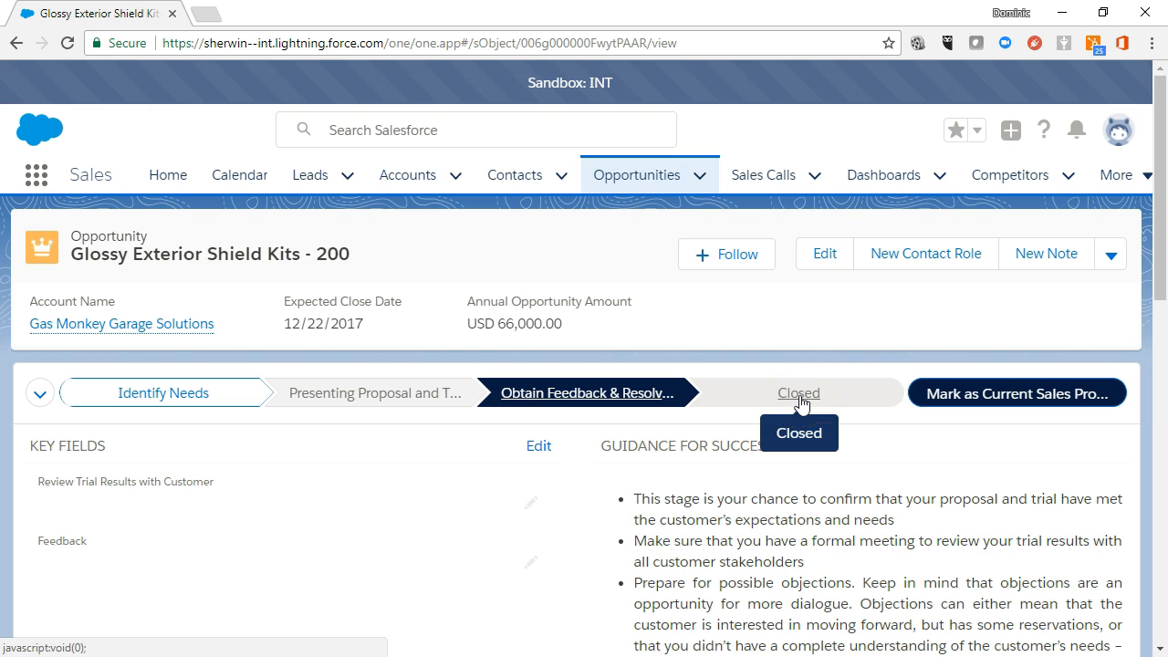
left_click(328, 403)
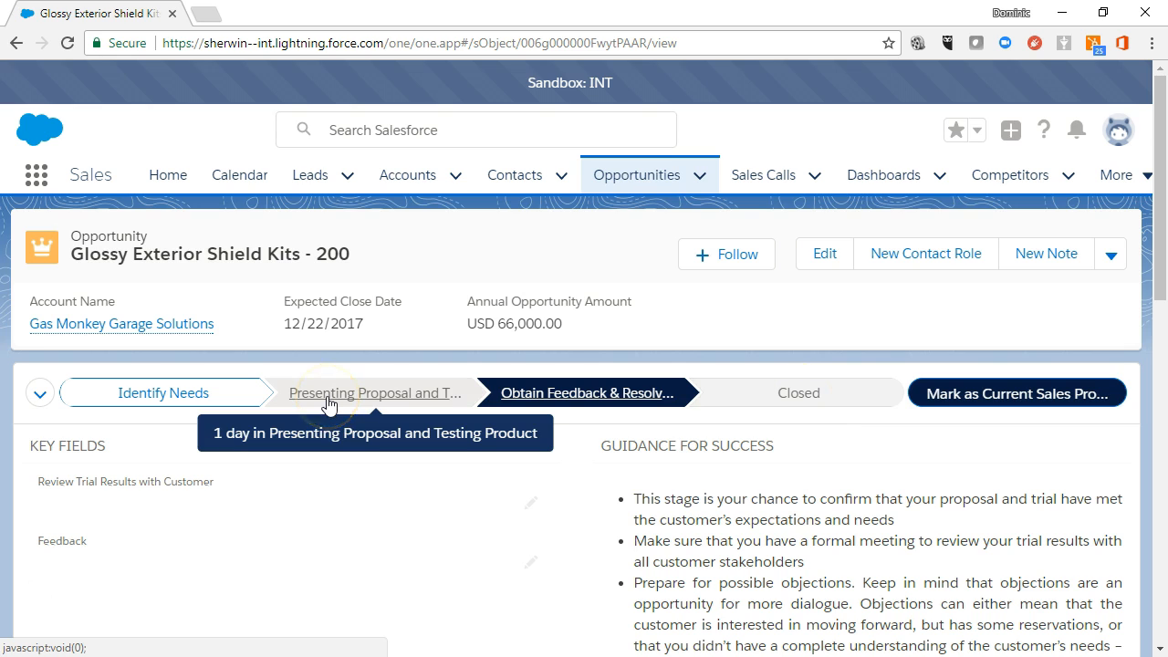
left_click(40, 393)
- Look over the opportunity's activity and its related lists from Sales Calls to Notes, checking the actions offered for Notes
left_click(71, 472)
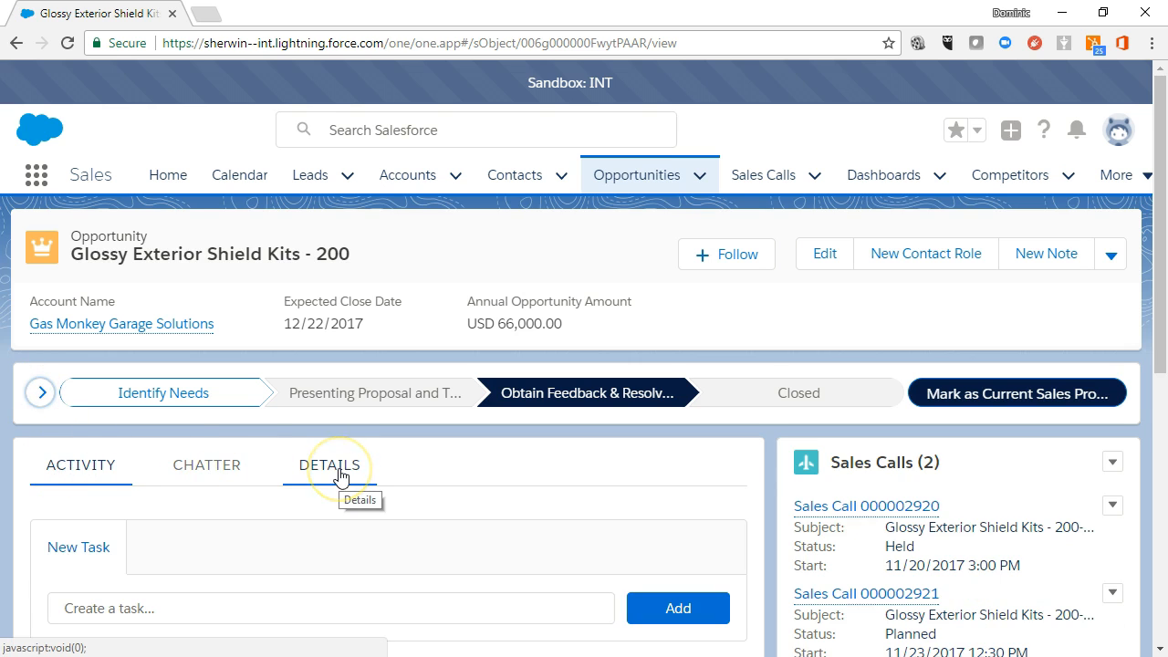
scroll(340, 476, "down", 1)
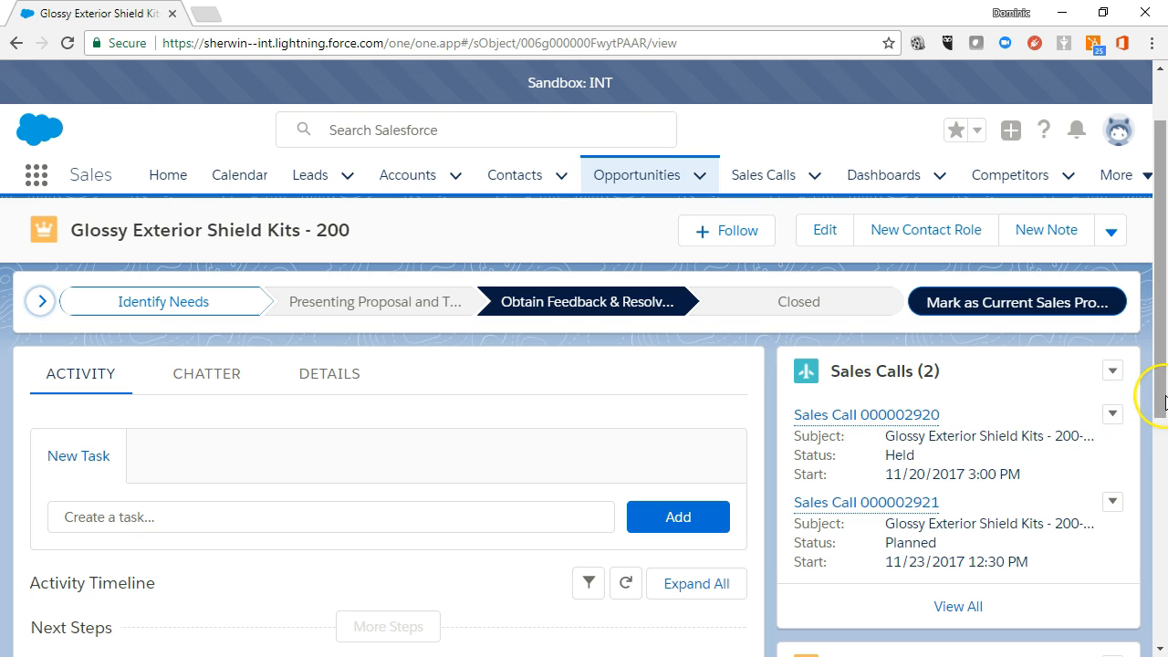
left_click(1113, 382)
left_click_drag(1154, 360, 1160, 588)
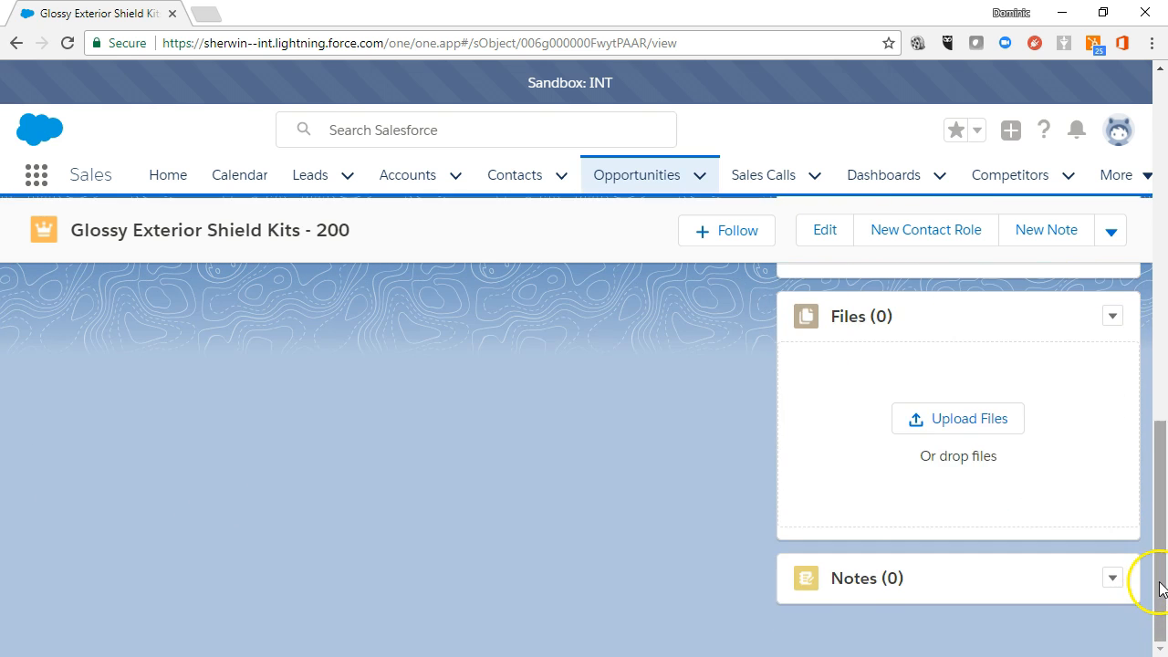
left_click(1113, 578)
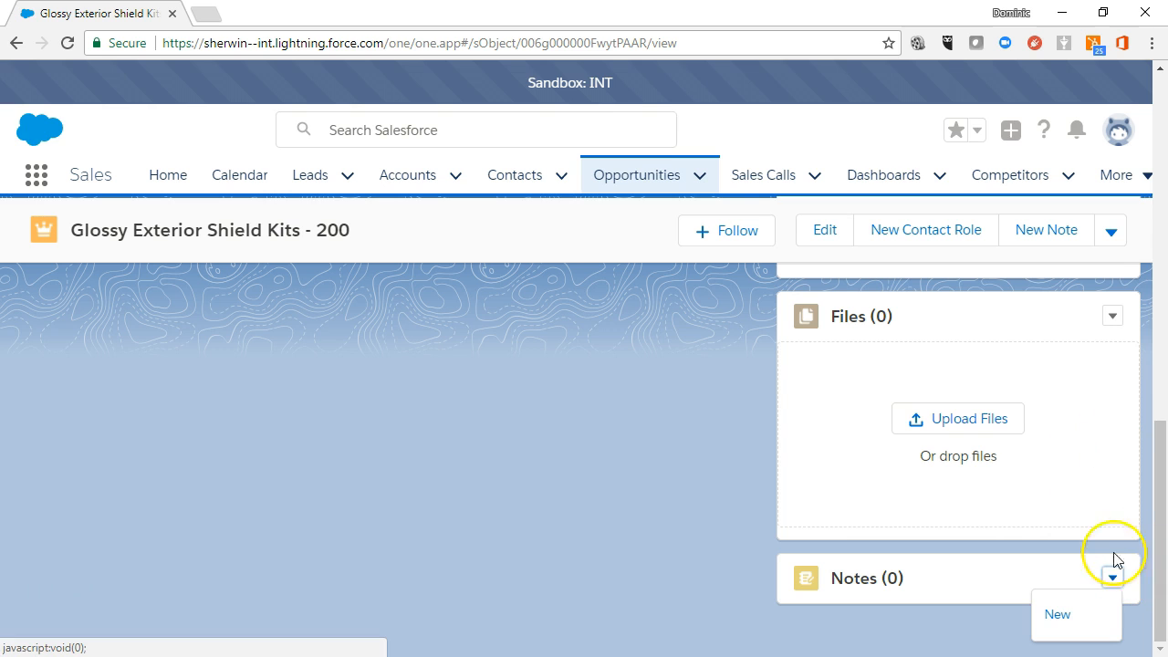
left_click(1163, 358)
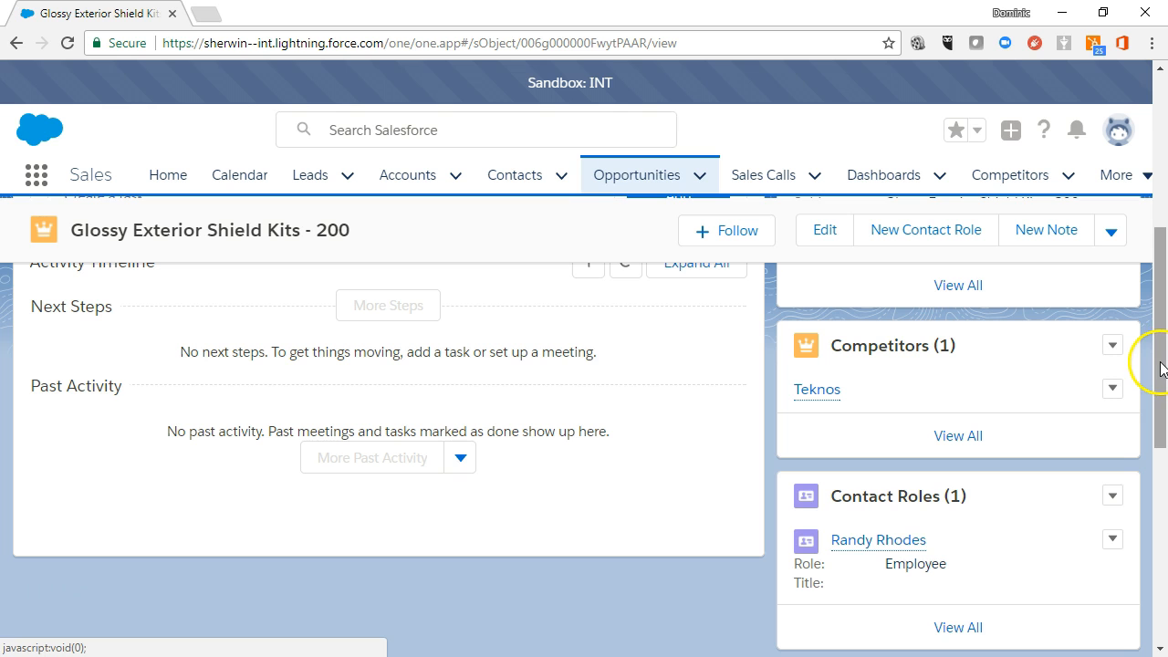
scroll(1162, 369, "up", 5)
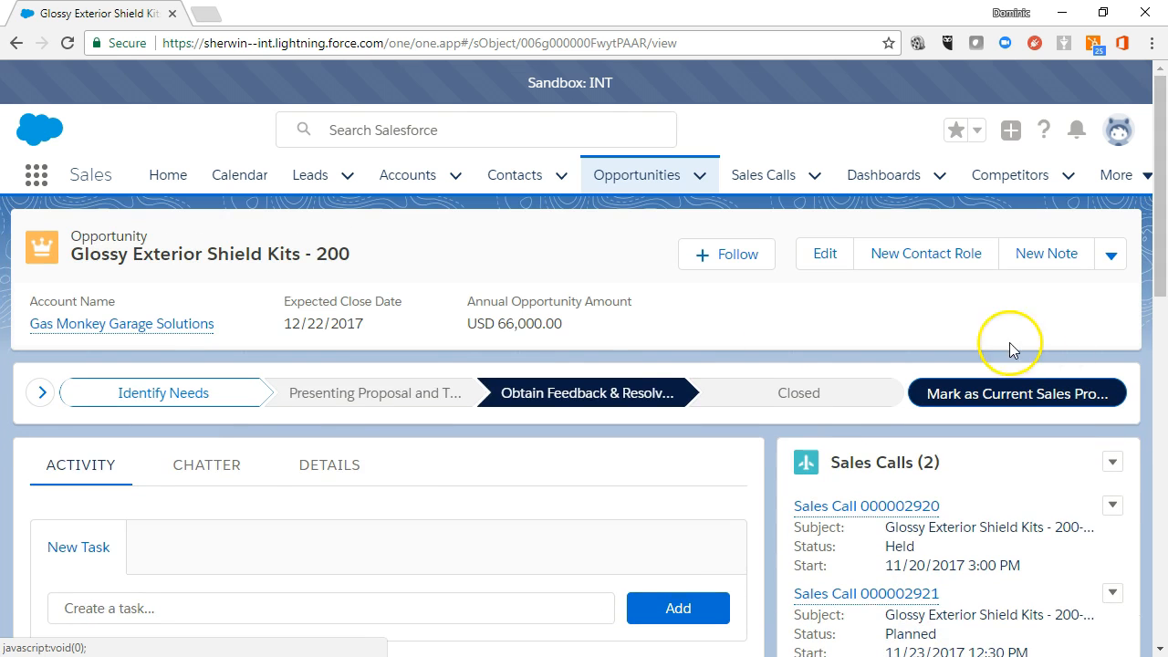
- Open the opportunity's details and review the General Opportunity Information and Identify Needs fields
left_click(337, 470)
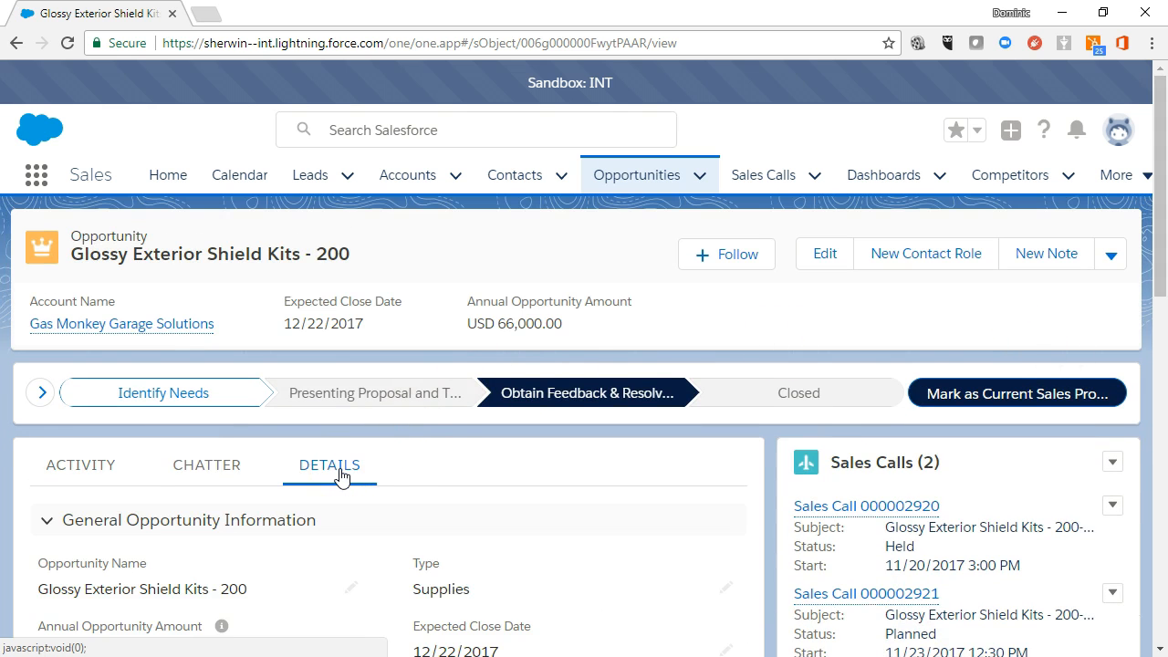
scroll(382, 478, "down", 3)
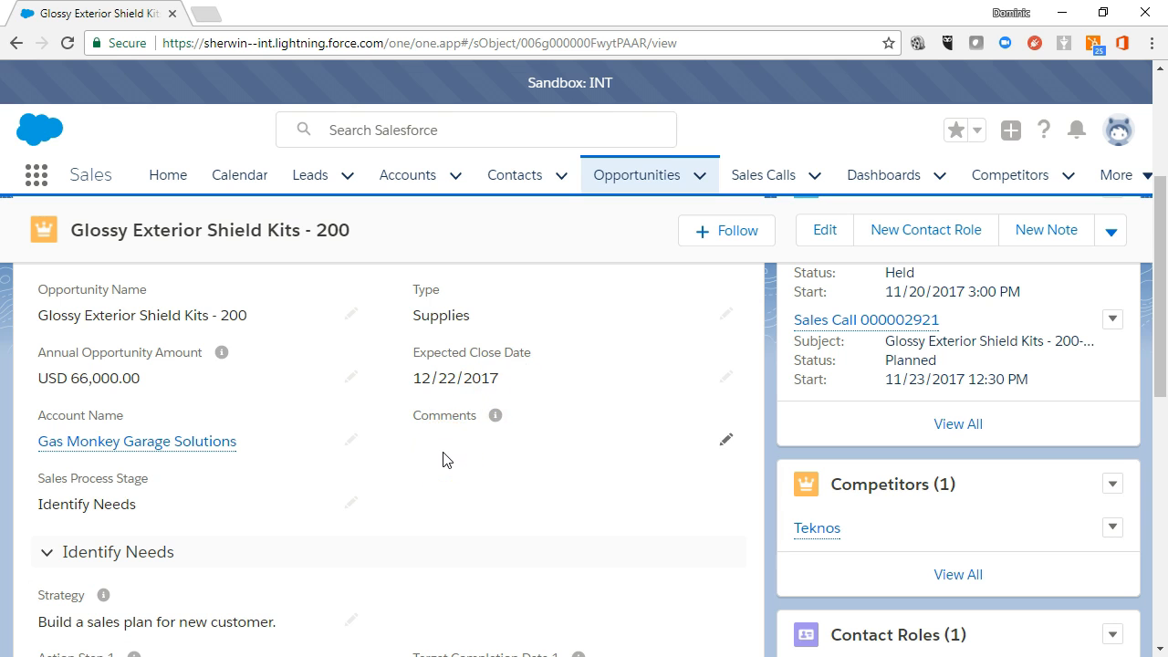
scroll(443, 459, "down", 3)
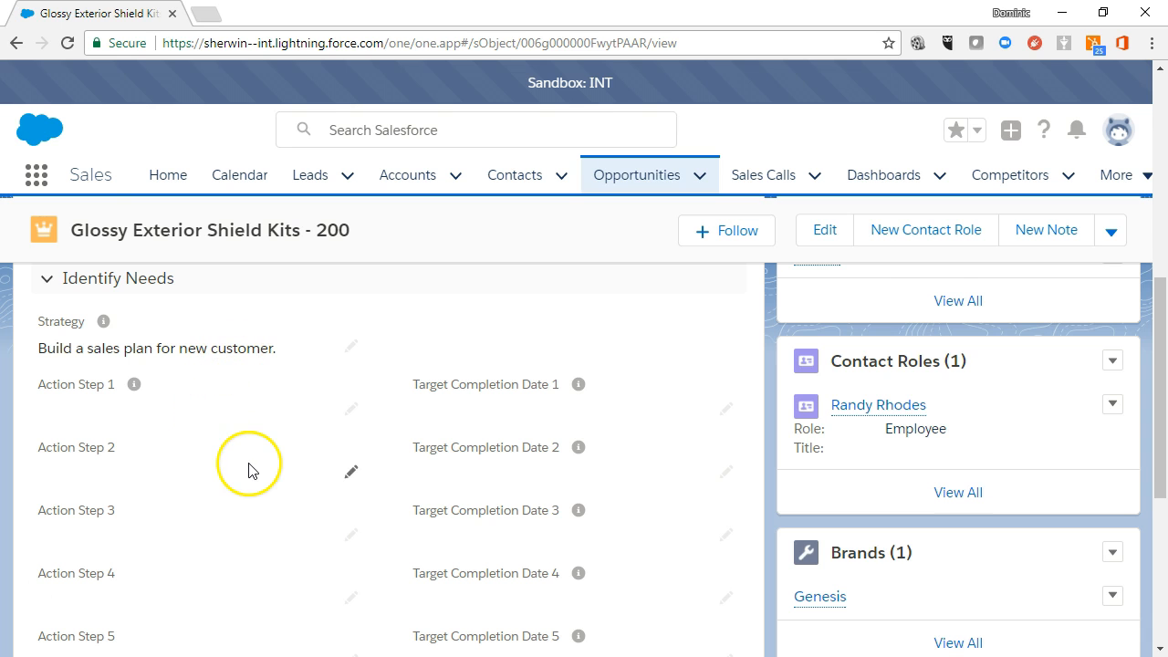
scroll(251, 469, "down", 3)
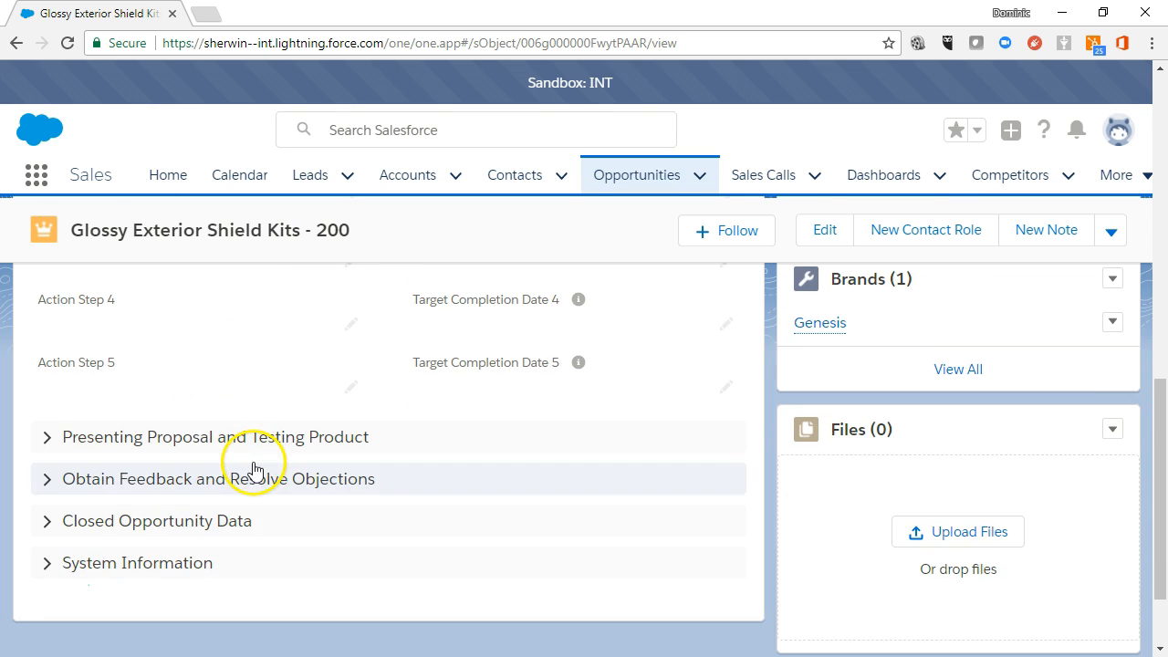
- Expand the Presenting Proposal, Obtain Feedback, Closed Opportunity Data and System Information sections and review their fields
left_click(45, 437)
scroll(240, 444, "down", 2)
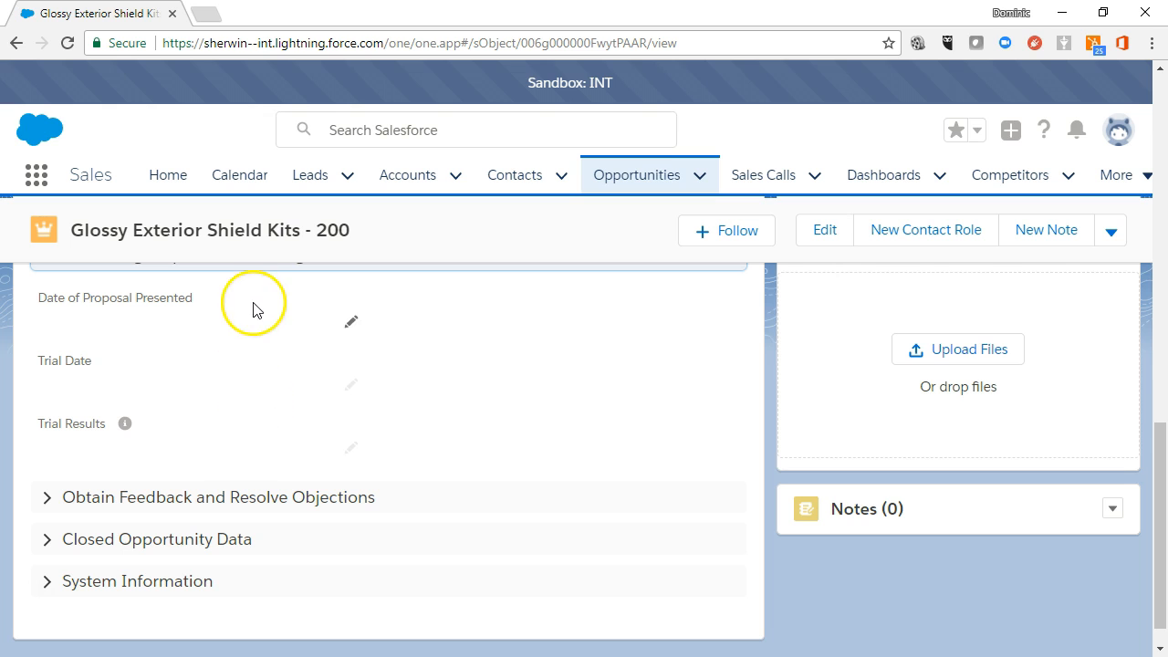
scroll(253, 360, "down", 1)
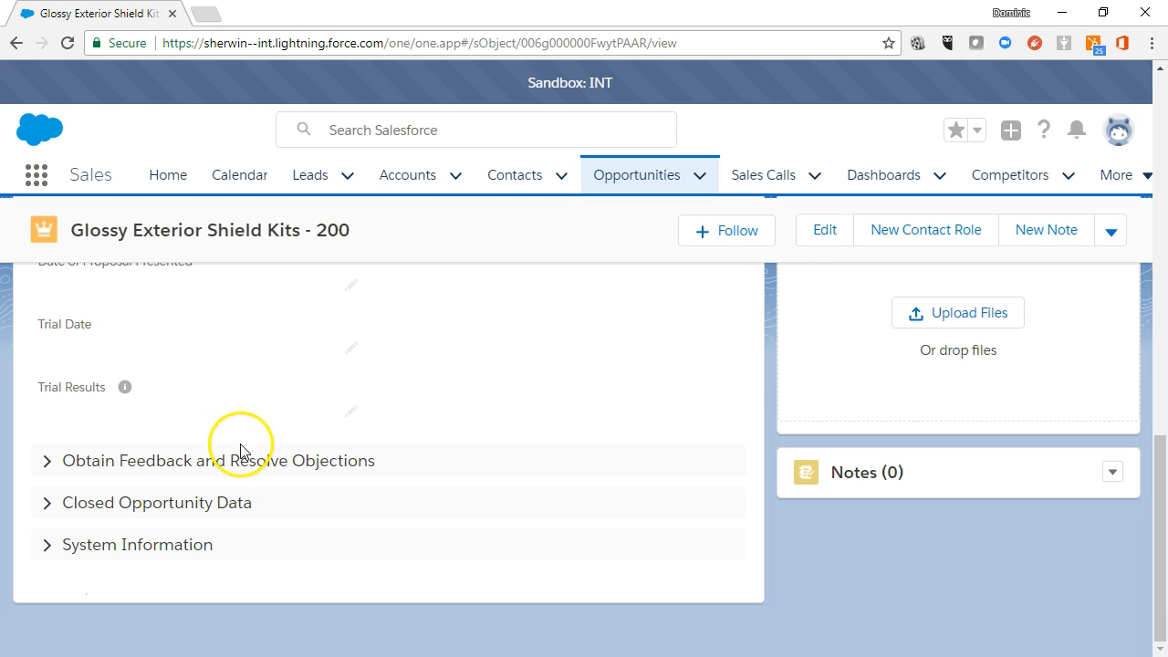
left_click(51, 554)
left_click(50, 513)
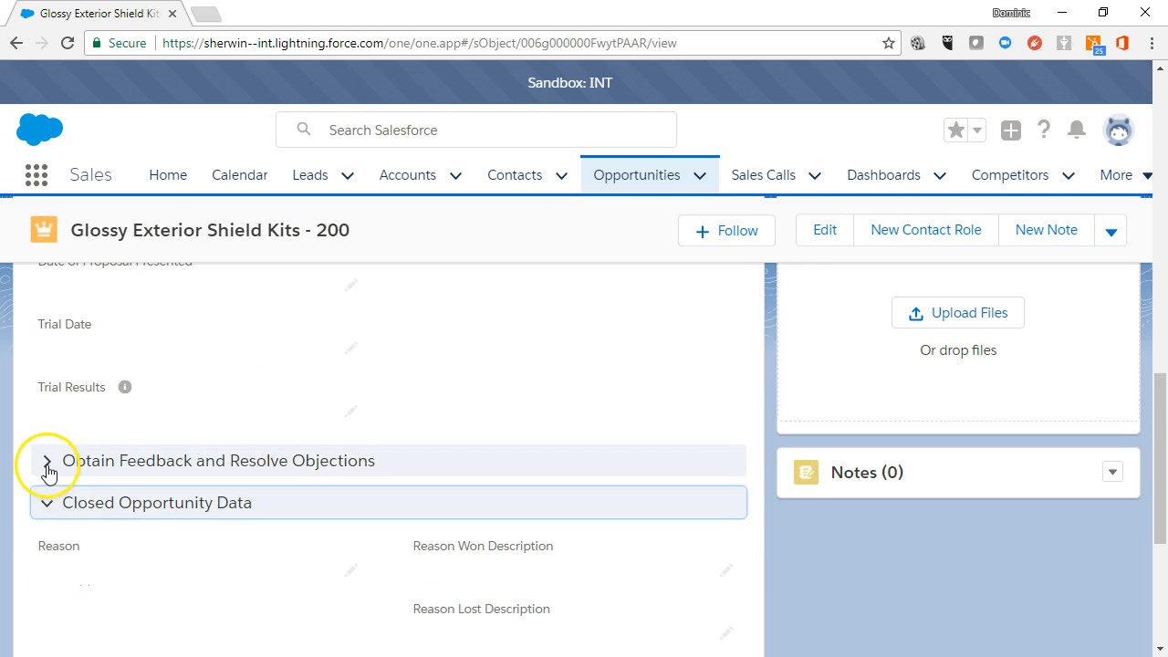
left_click(46, 461)
scroll(253, 486, "down", 1)
scroll(255, 487, "down", 5)
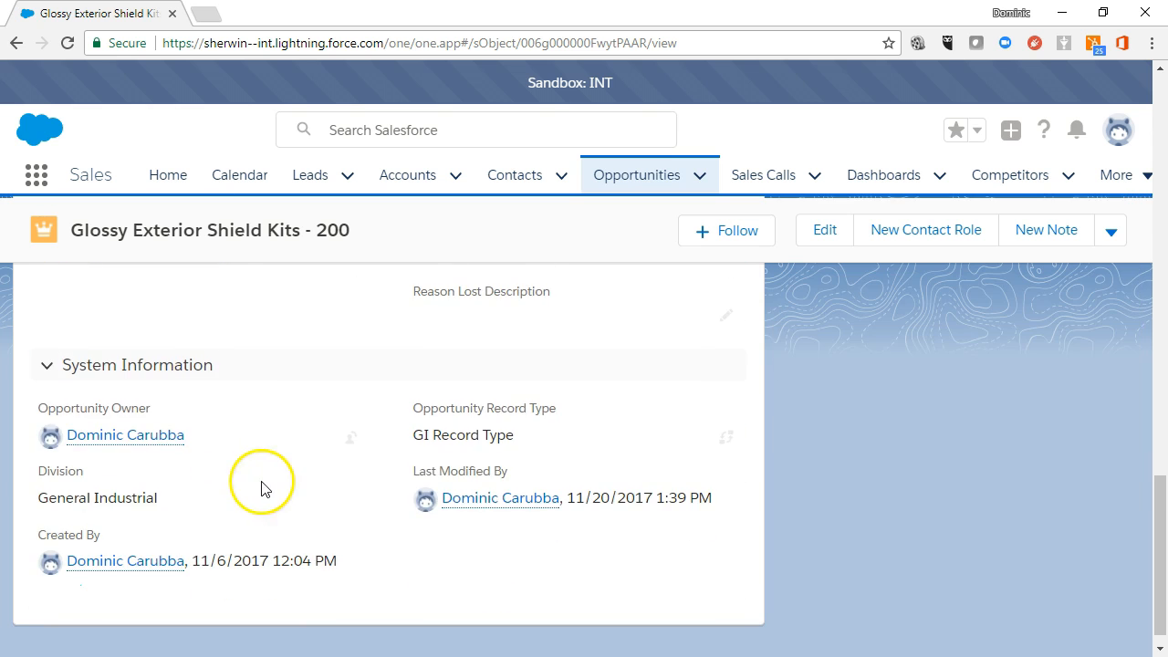
- Collapse the System Information, Closed Opportunity Data, and Obtain Feedback and Resolve Objections sections
left_click(45, 372)
left_click(55, 454)
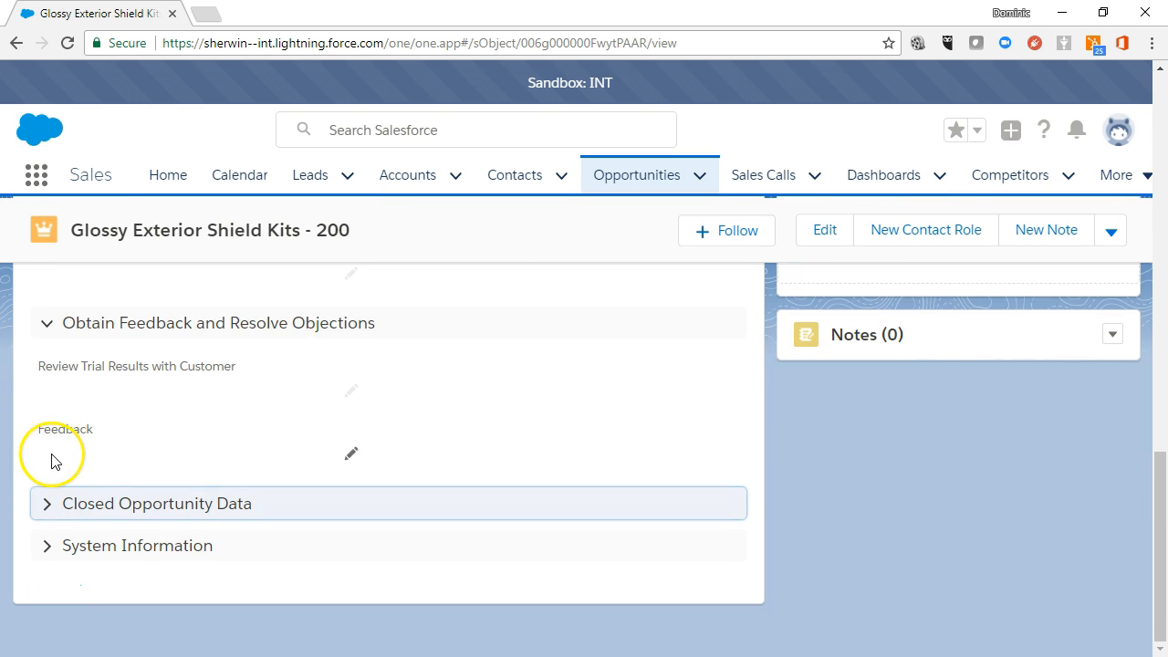
left_click(46, 323)
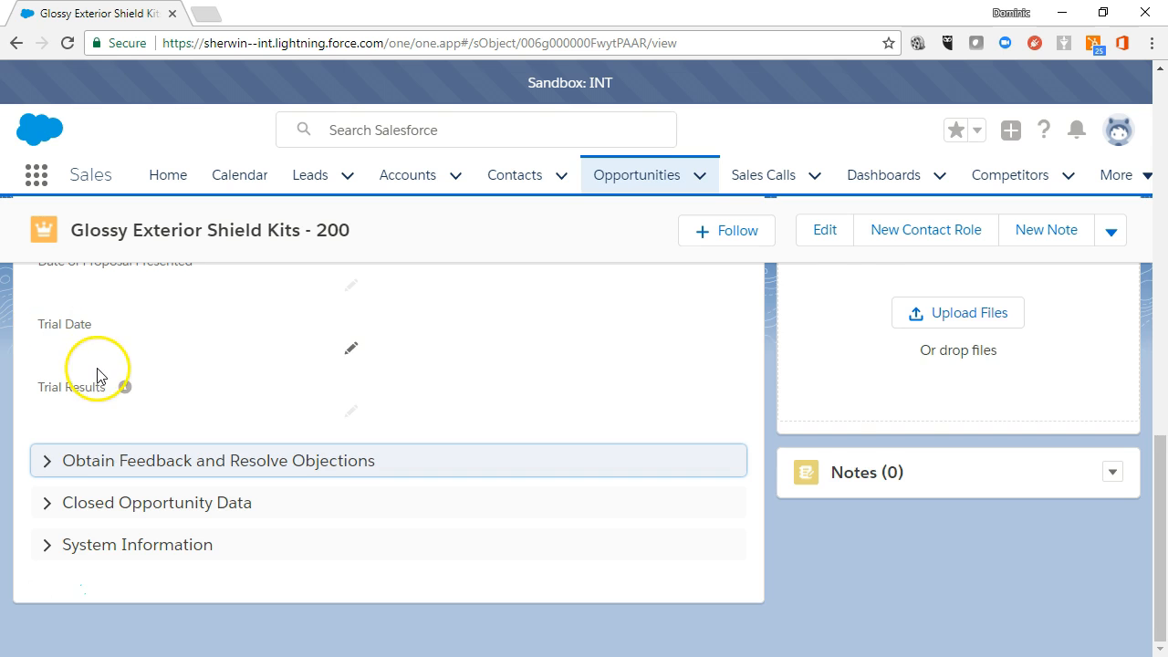
- Collapse the Presenting Proposal and Testing Product section and look back over the Identify Needs and General Opportunity Information sections
scroll(63, 412, "up", 2)
left_click(47, 403)
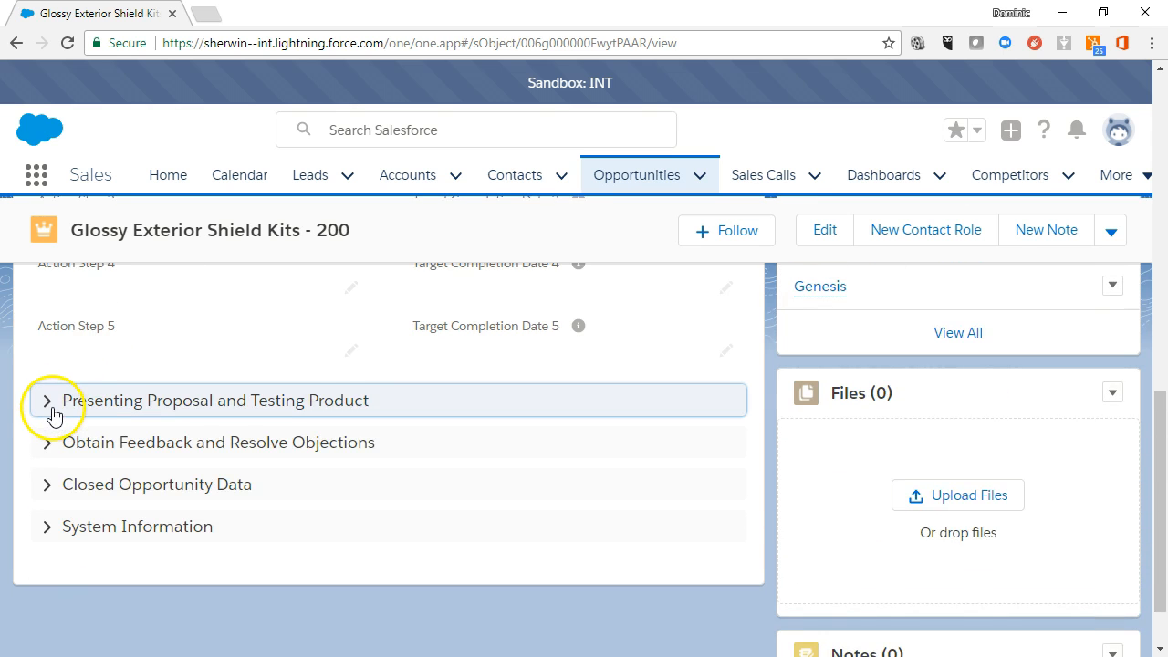
scroll(54, 412, "up", 4)
left_click(48, 335)
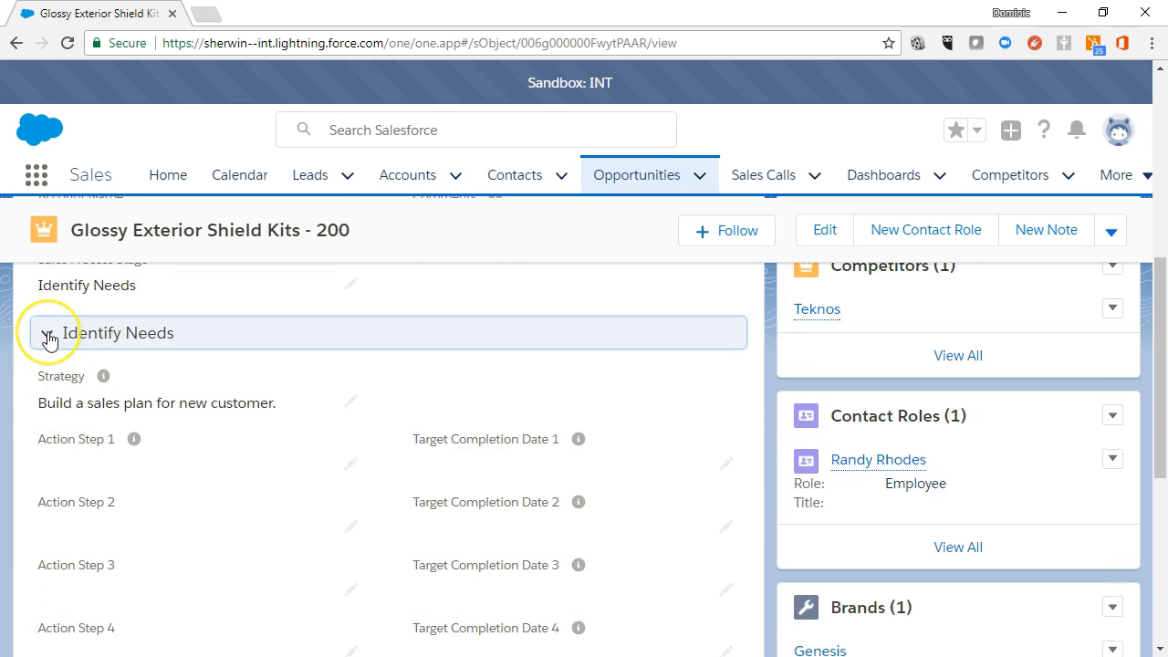
scroll(192, 356, "up", 4)
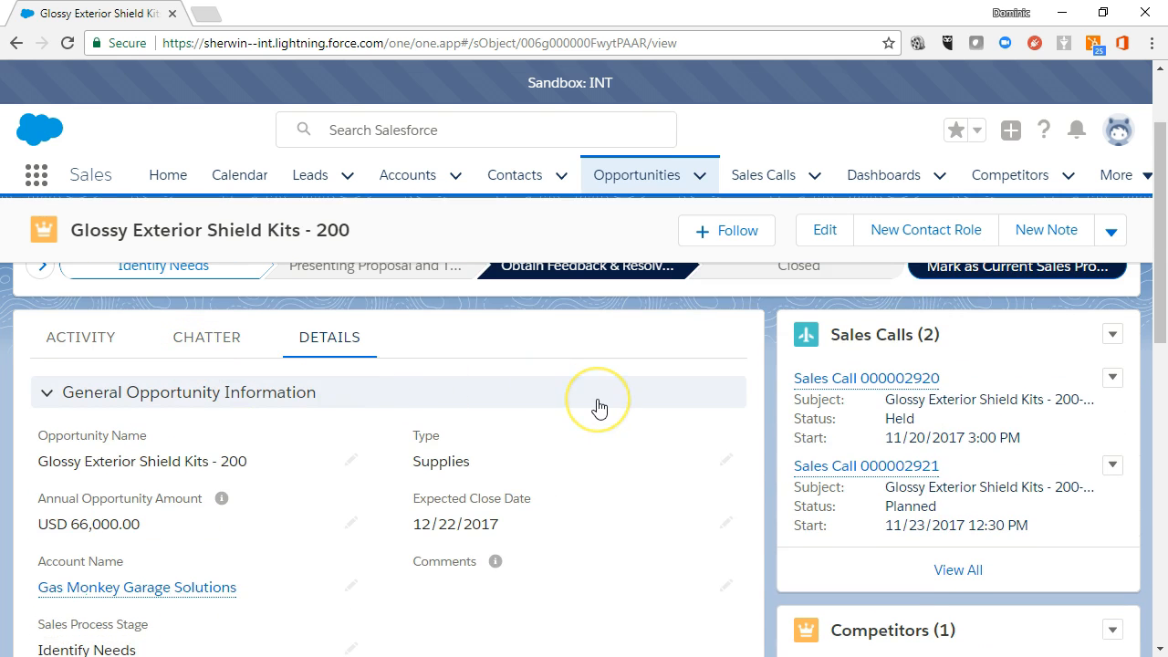
scroll(598, 408, "down", 3)
left_click(41, 425)
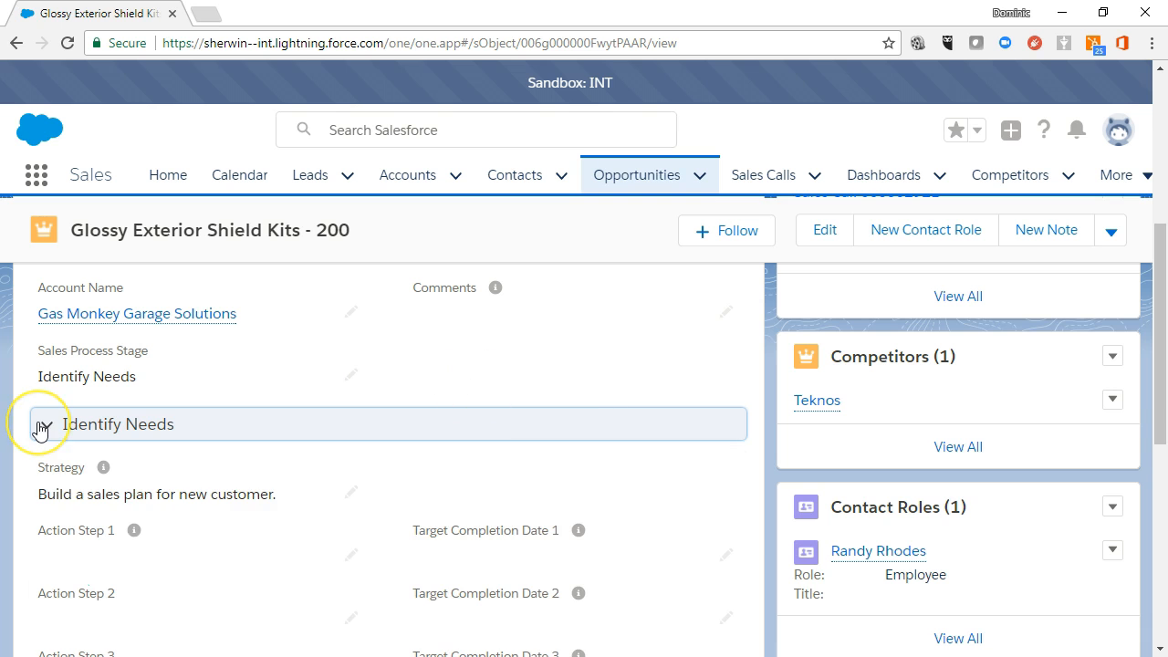
scroll(331, 385, "up", 3)
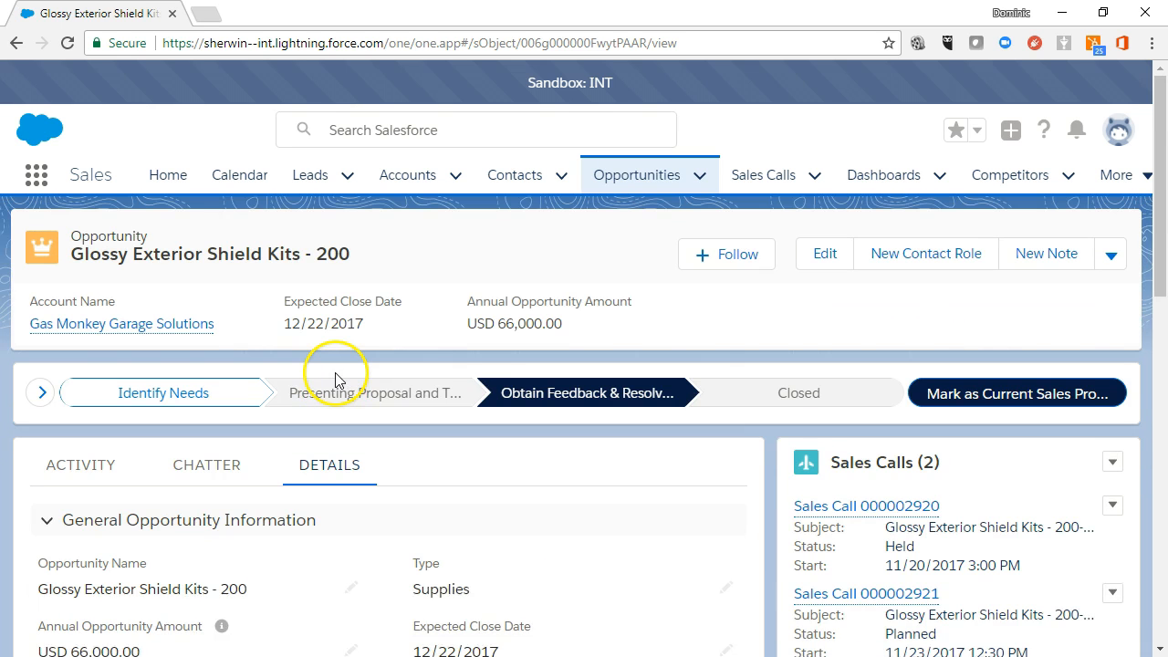
- Show the opportunity's Chatter feed and expand the post composer to review its formatting and attachment options
left_click(194, 480)
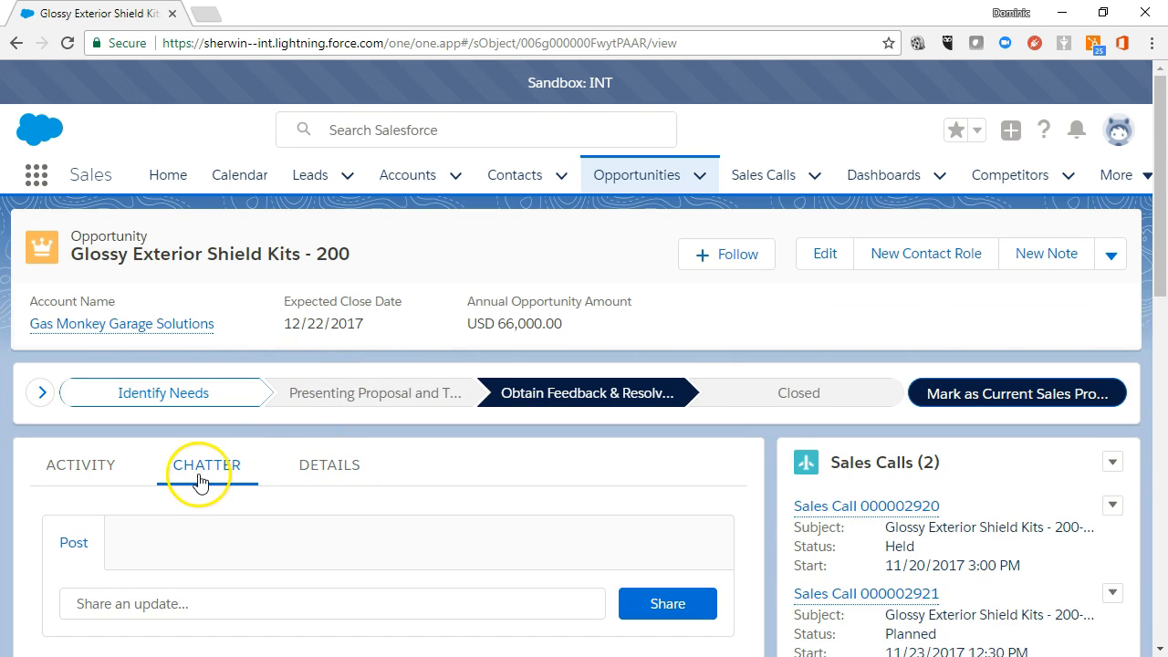
scroll(201, 475, "down", 2)
left_click(164, 425)
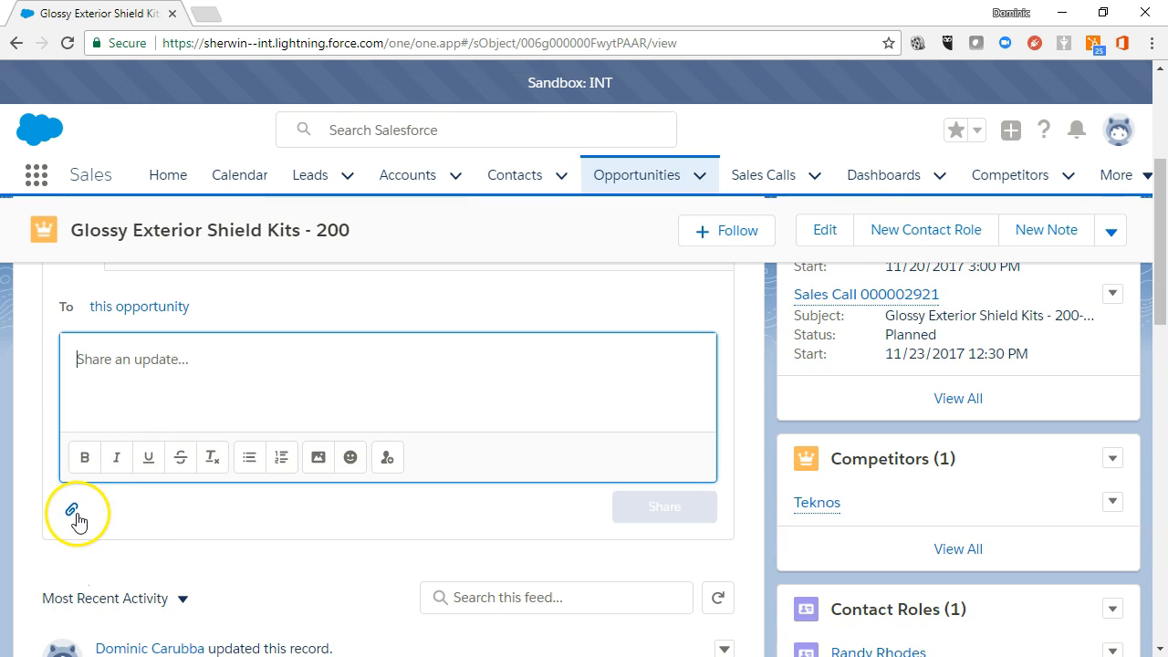
- Open the new task form in the opportunity's activity area and look over its Subject and Due Date fields
scroll(118, 357, "up", 1)
left_click(116, 356)
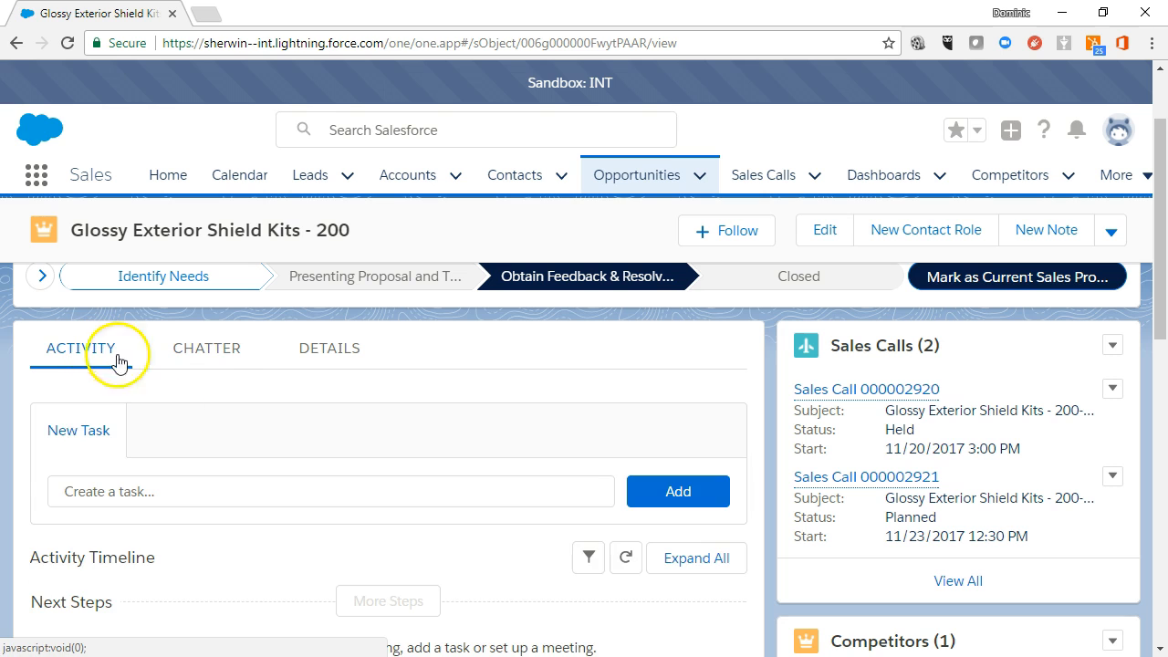
left_click(162, 493)
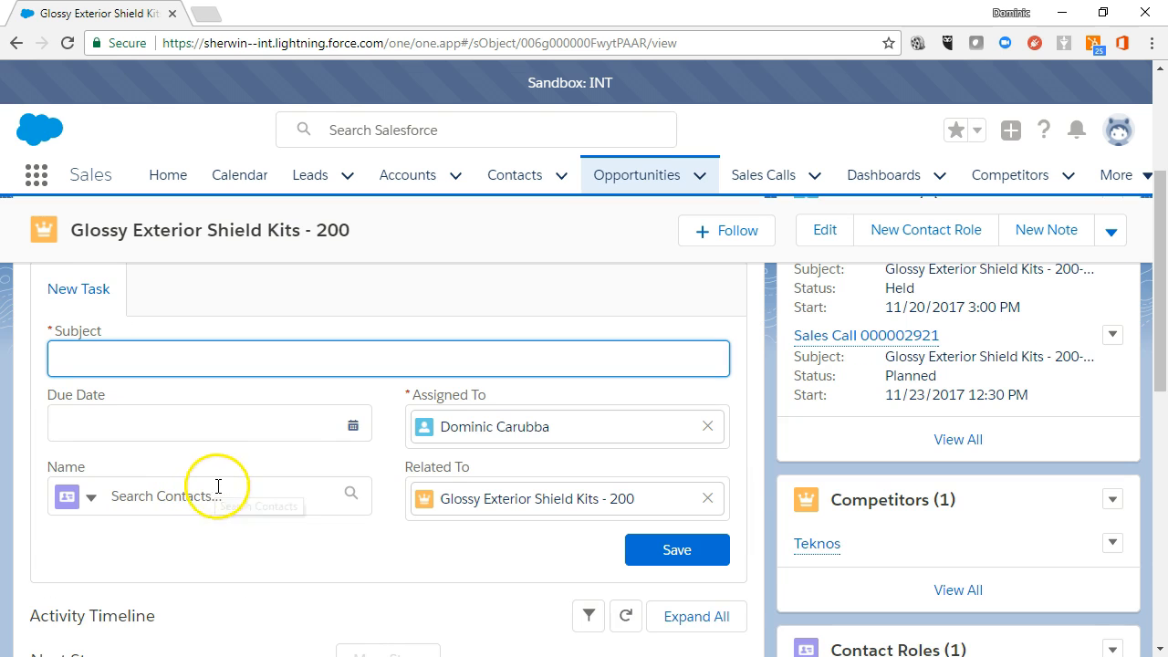
left_click(279, 416)
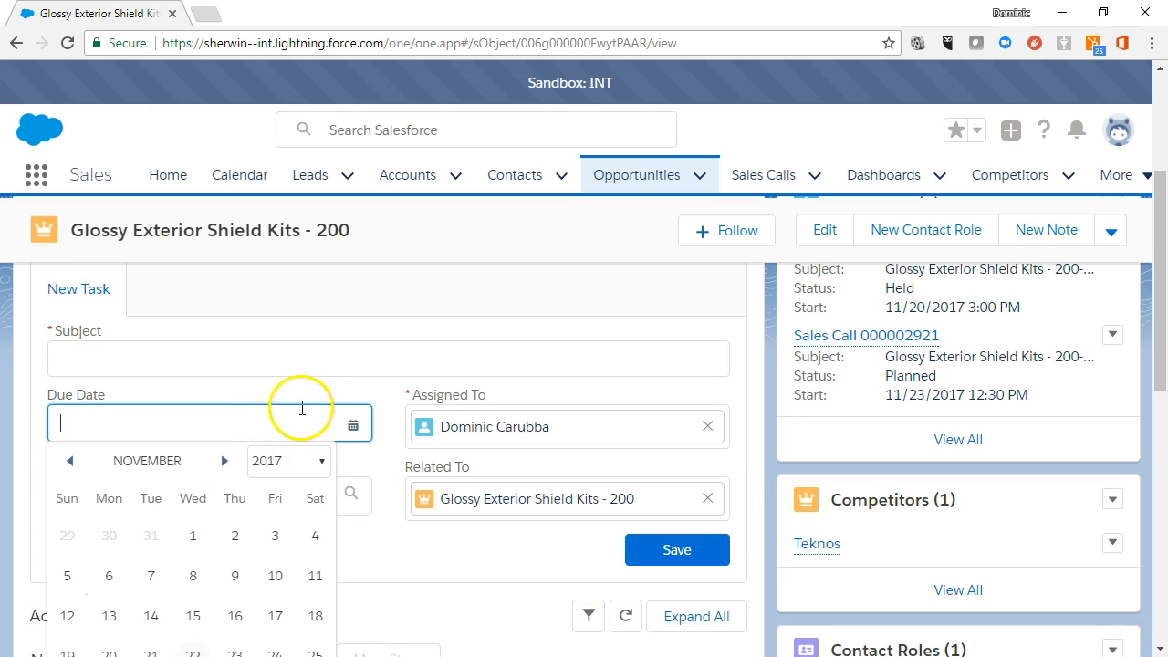
left_click(305, 365)
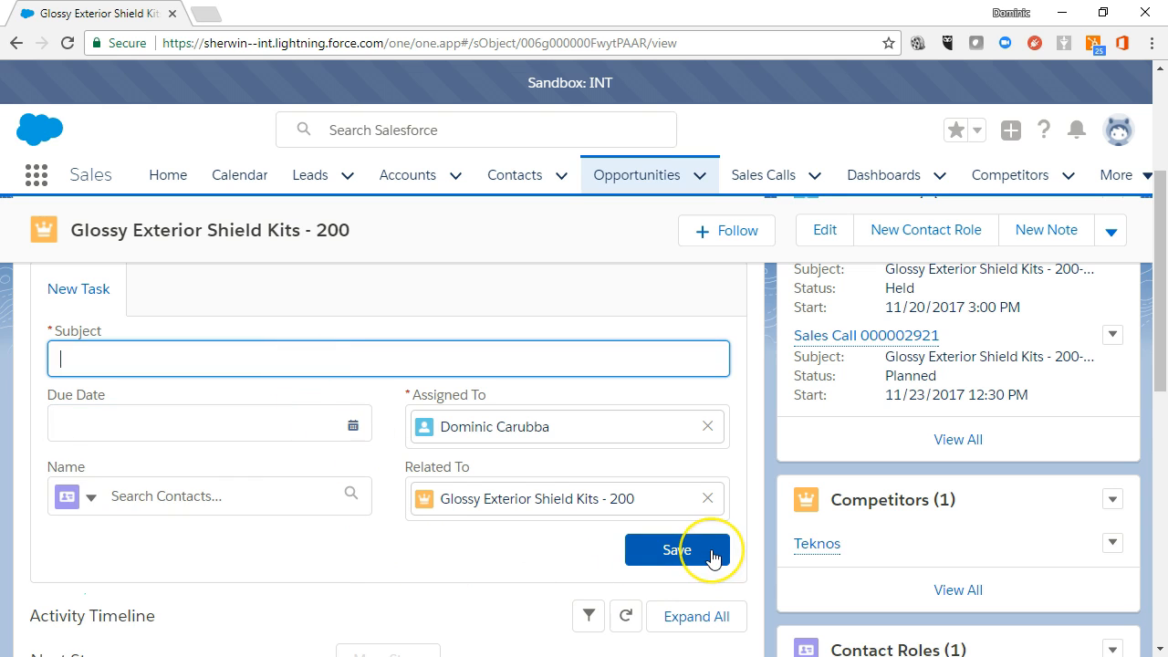
- Open the Glossy Exterior Shield Kits - 200 opportunity for editing, look through its fields and save the record
scroll(712, 559, "up", 2)
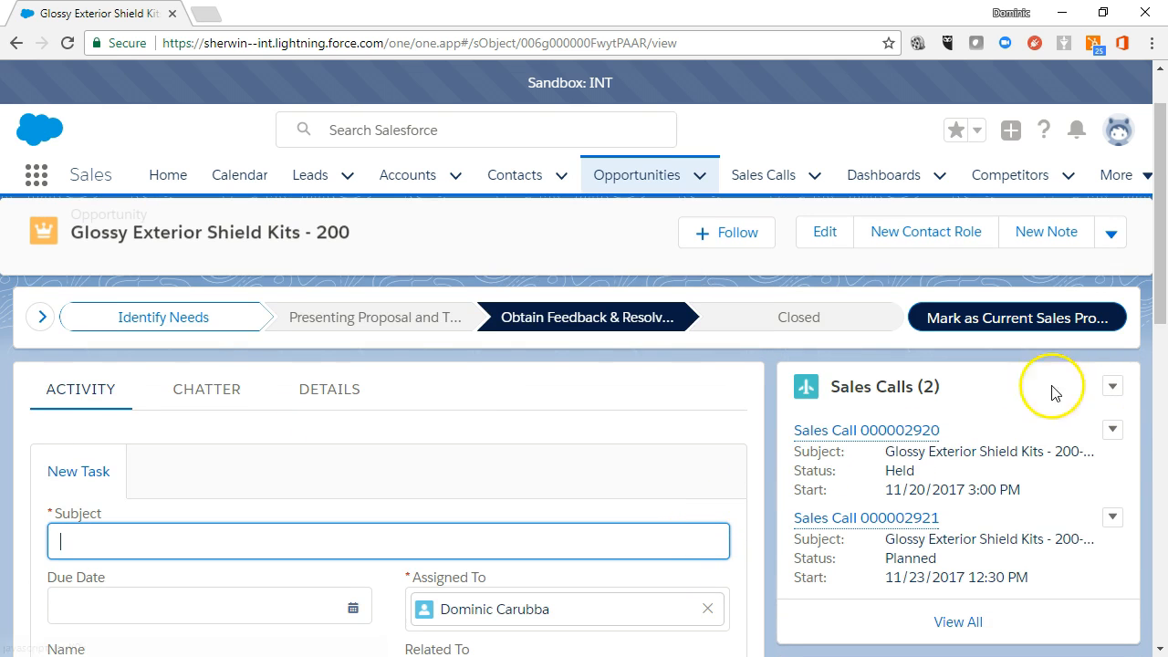
left_click(829, 239)
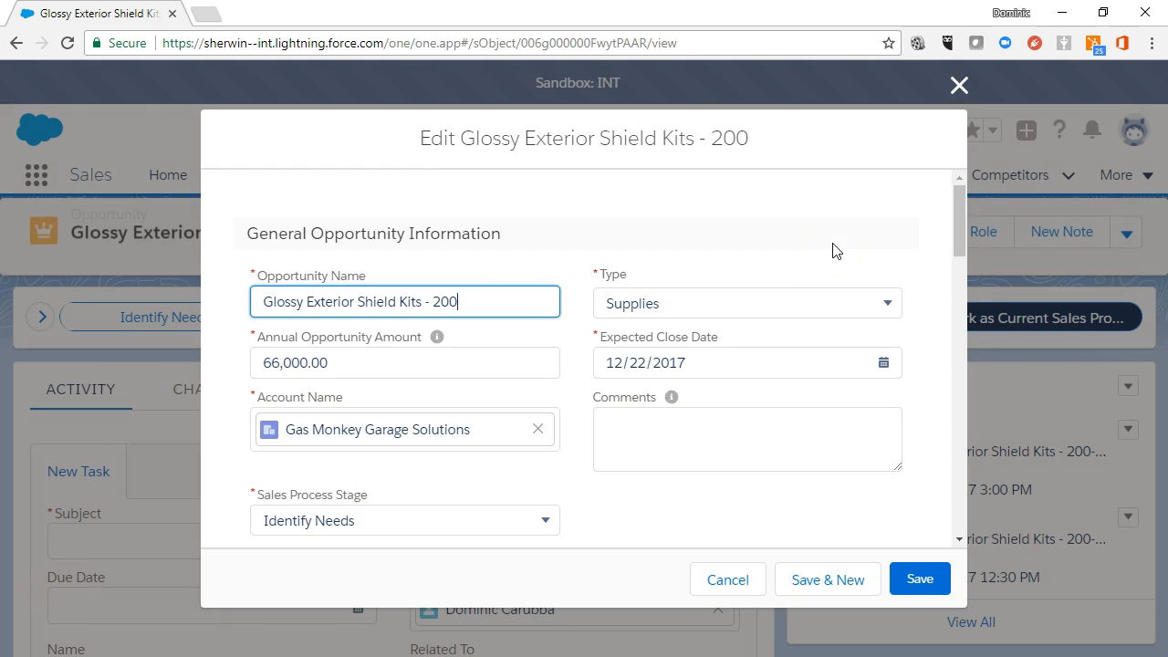
left_click_drag(952, 217, 947, 527)
left_click(922, 575)
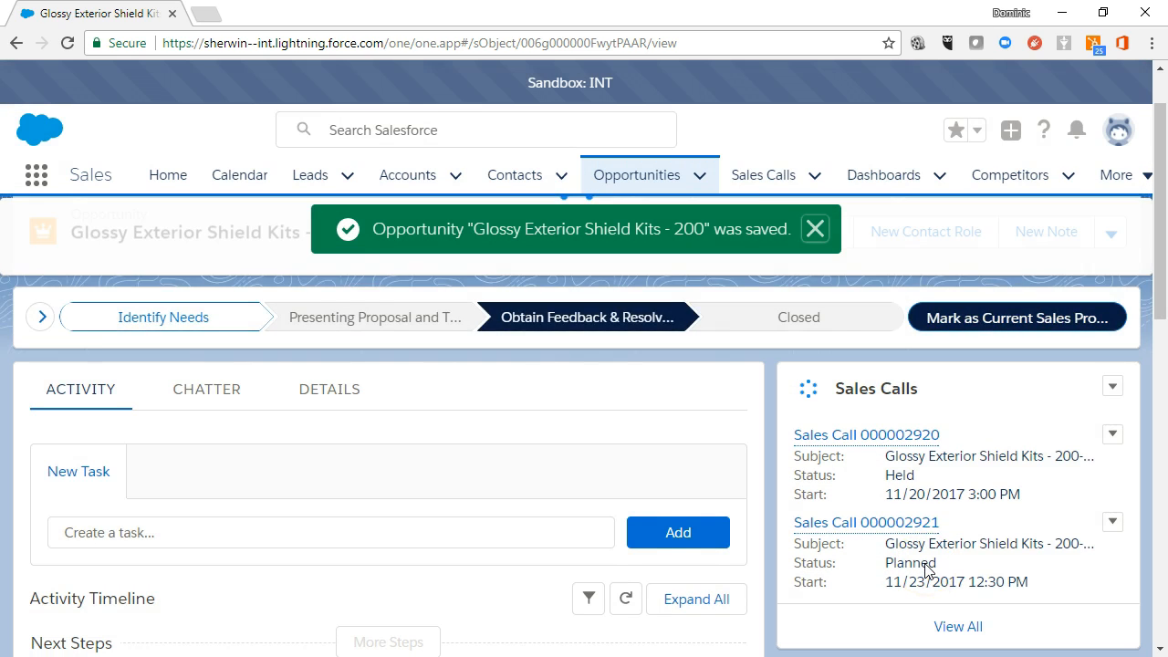
- Open the Gas Monkey Garage Solutions account from the opportunities list and find its related Opportunities
left_click(667, 179)
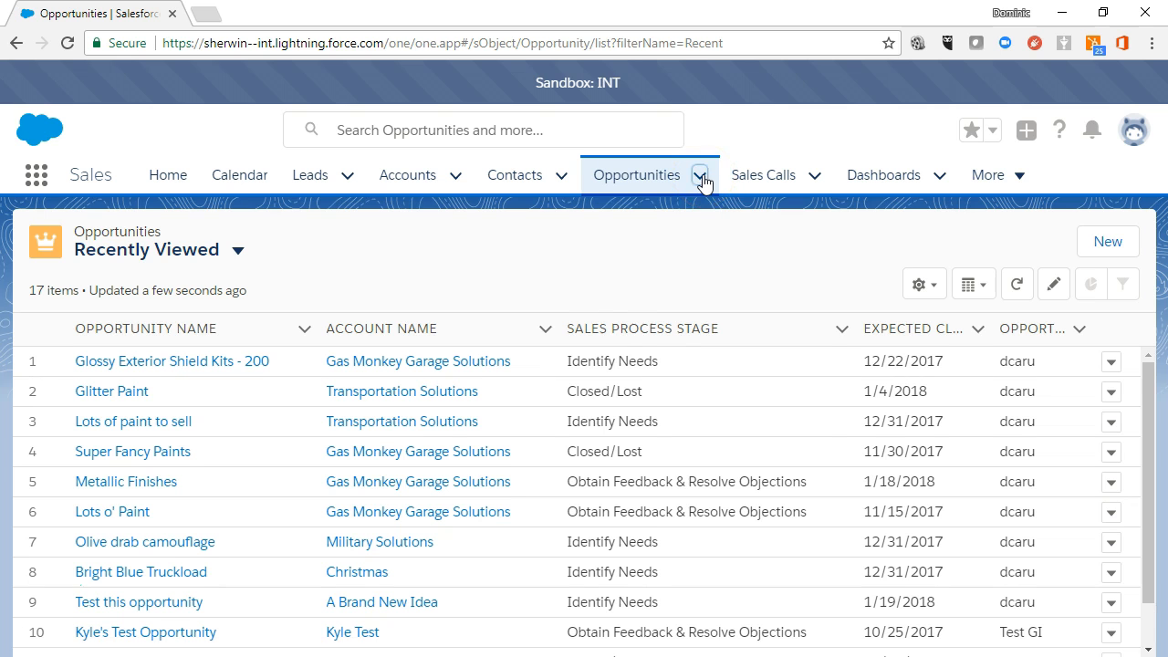
left_click(699, 178)
left_click(378, 365)
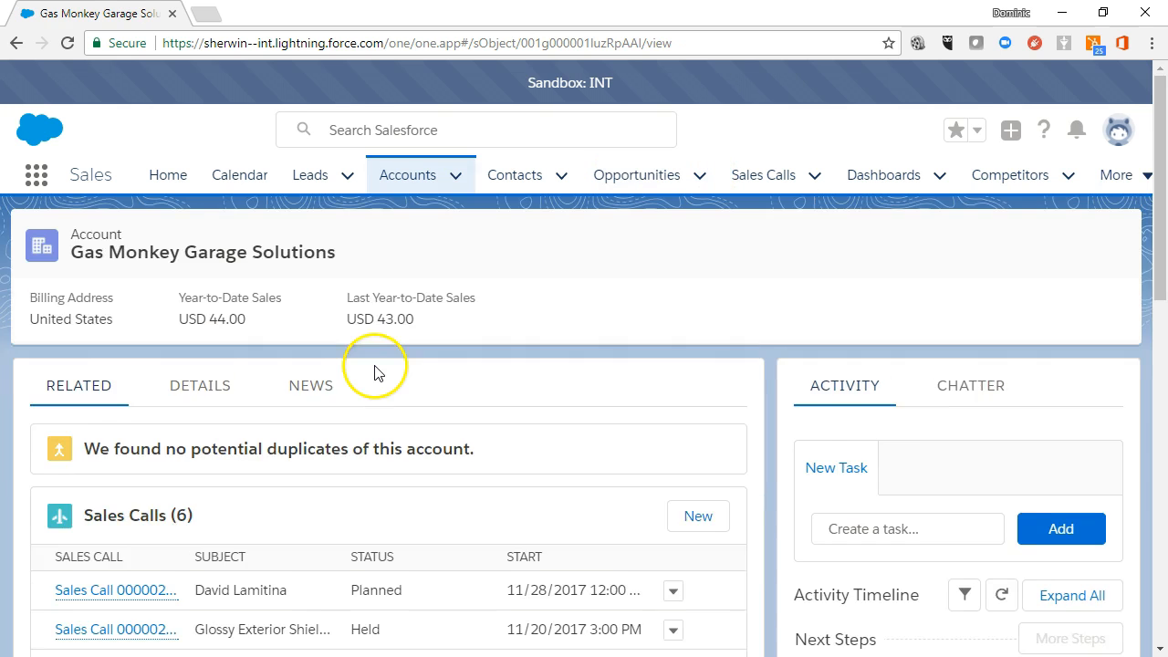
scroll(553, 448, "down", 10)
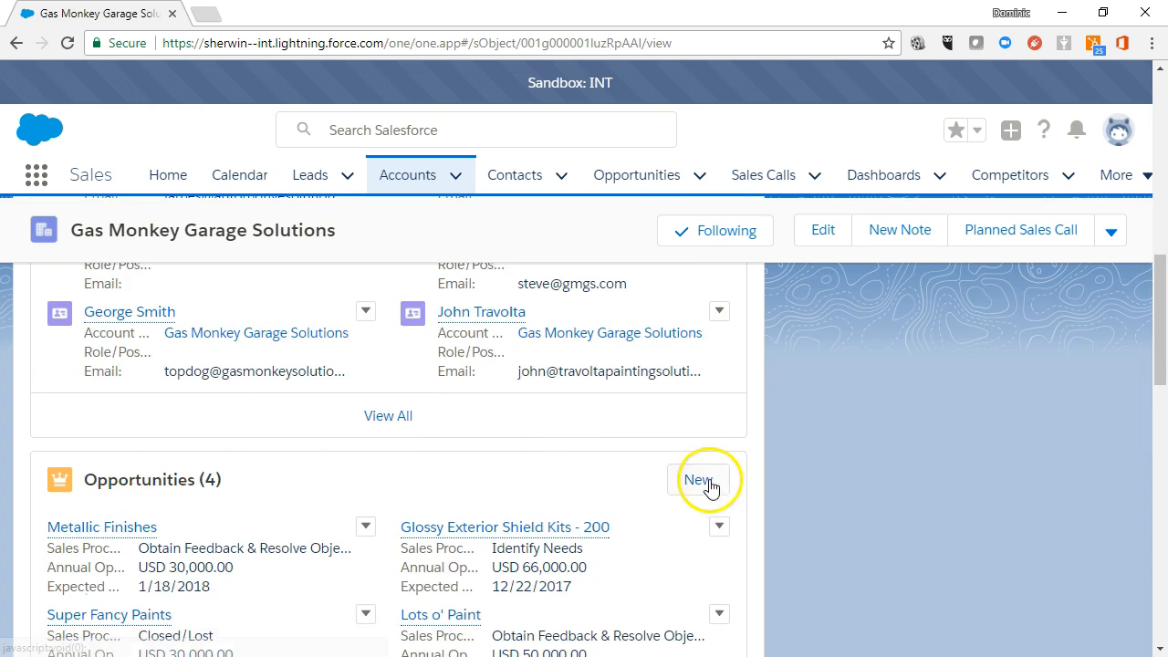
- Start a new opportunity for the account, named "High gloss sport paint", with the type Supplies
left_click(698, 480)
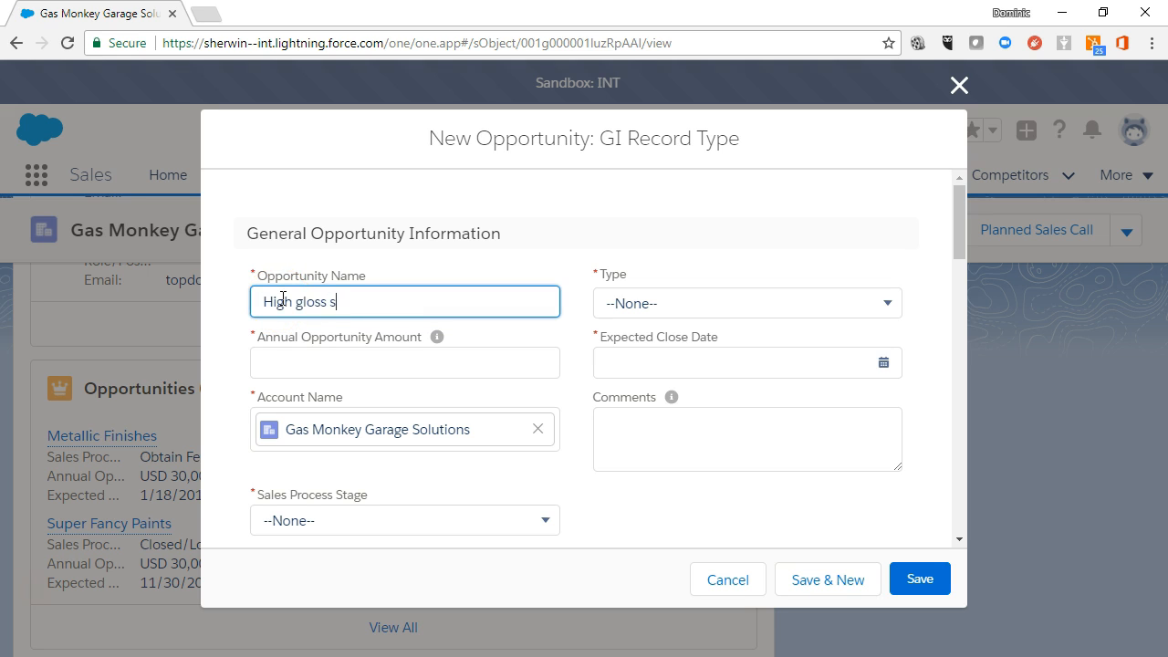
key("Tab")
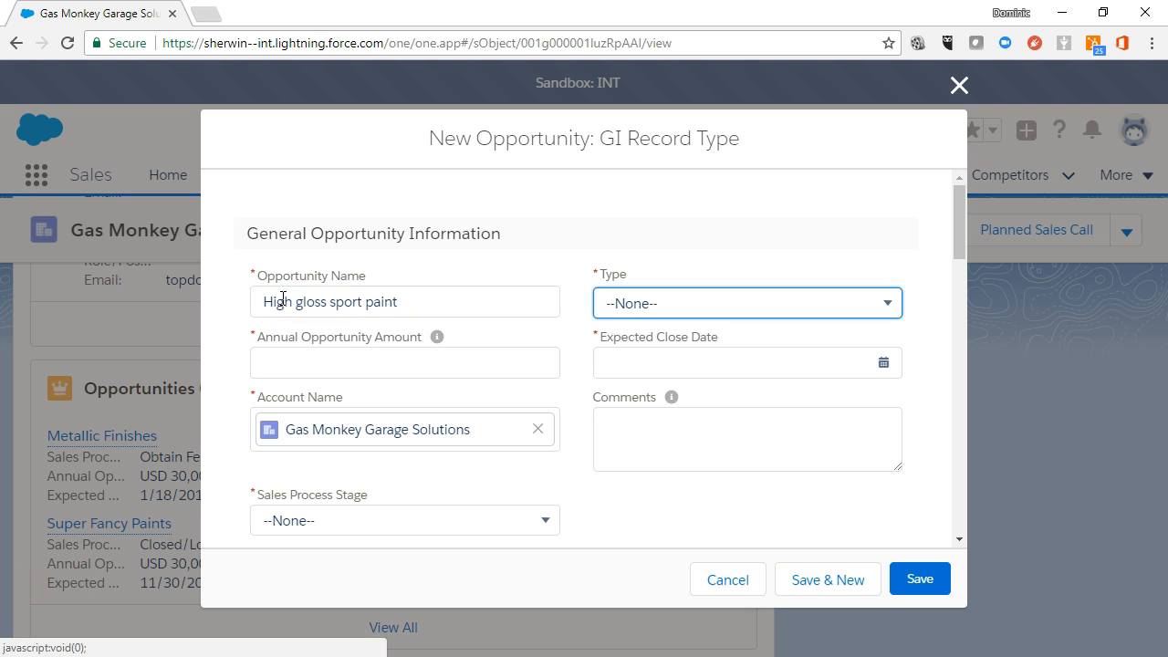
key("Return")
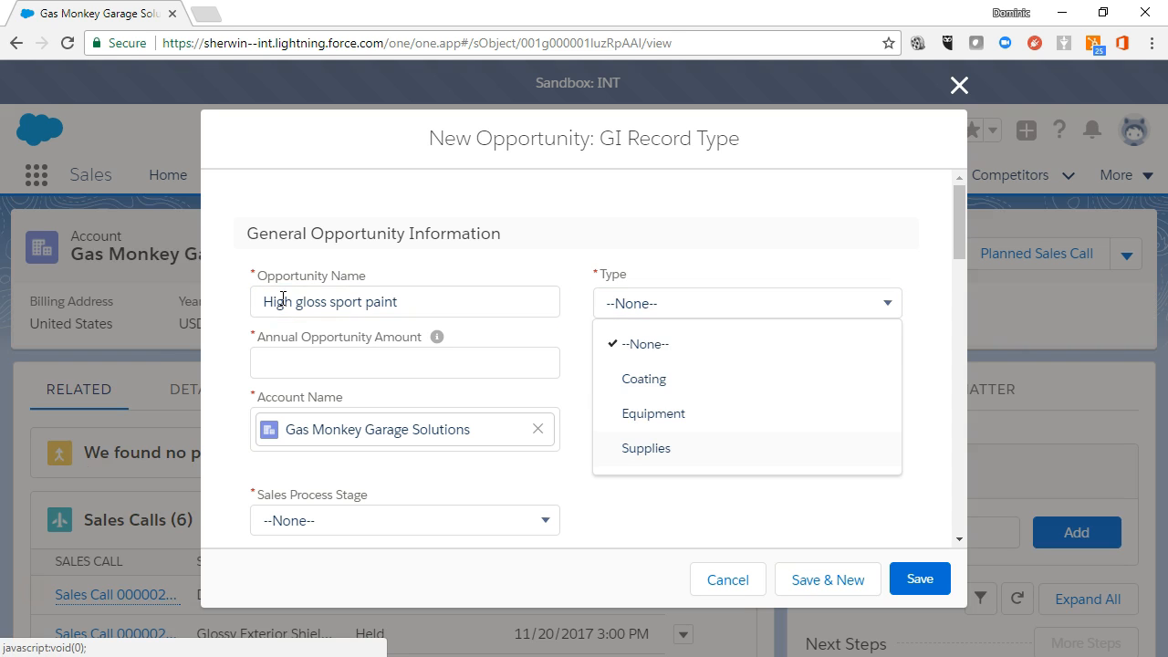
key("Return")
key("Tab")
key("Tab")
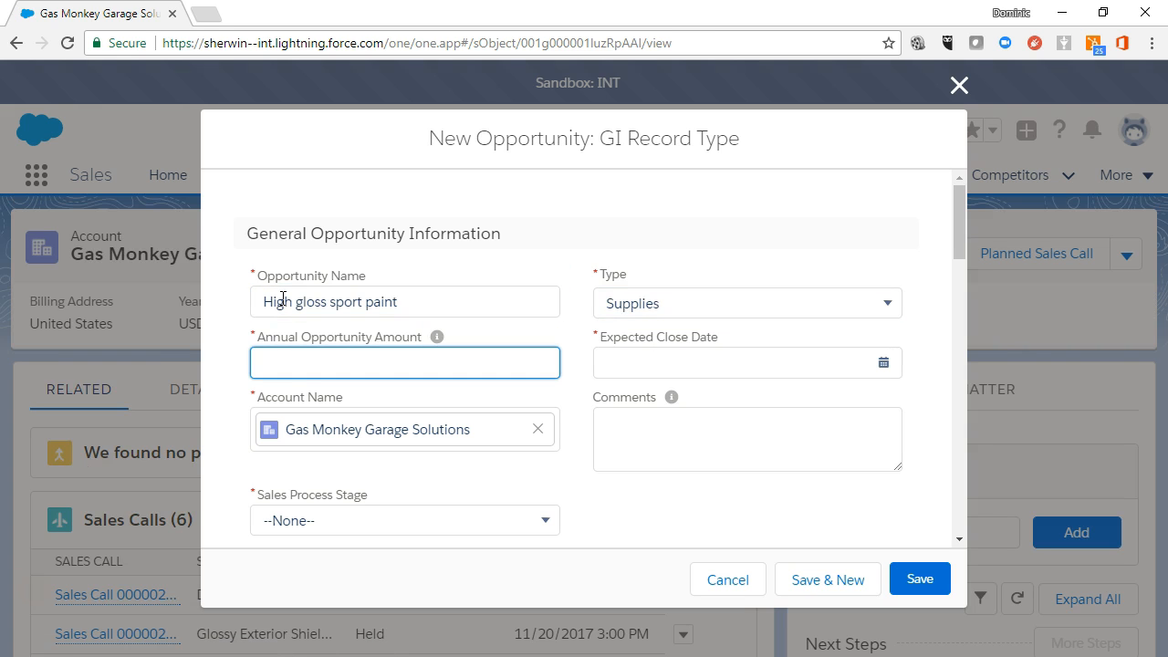
- Set the annual opportunity amount to 33,000, the expected close date to 11/28/2017 and the sales process stage to Identify Needs
type("33,000")
key("Tab")
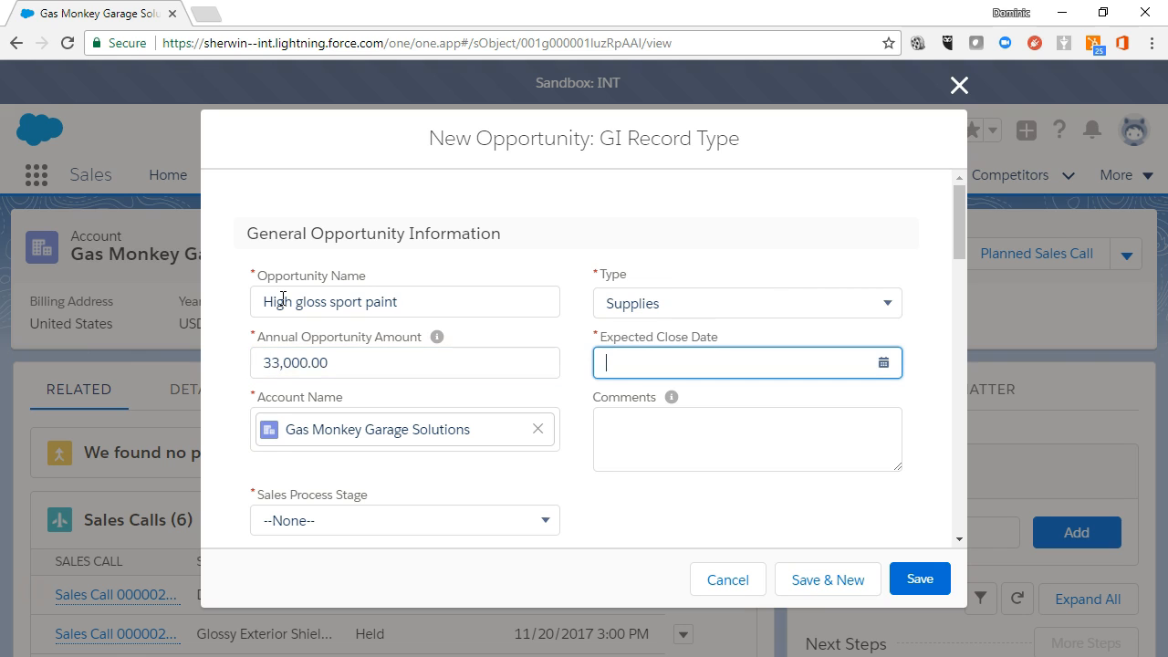
left_click(643, 362)
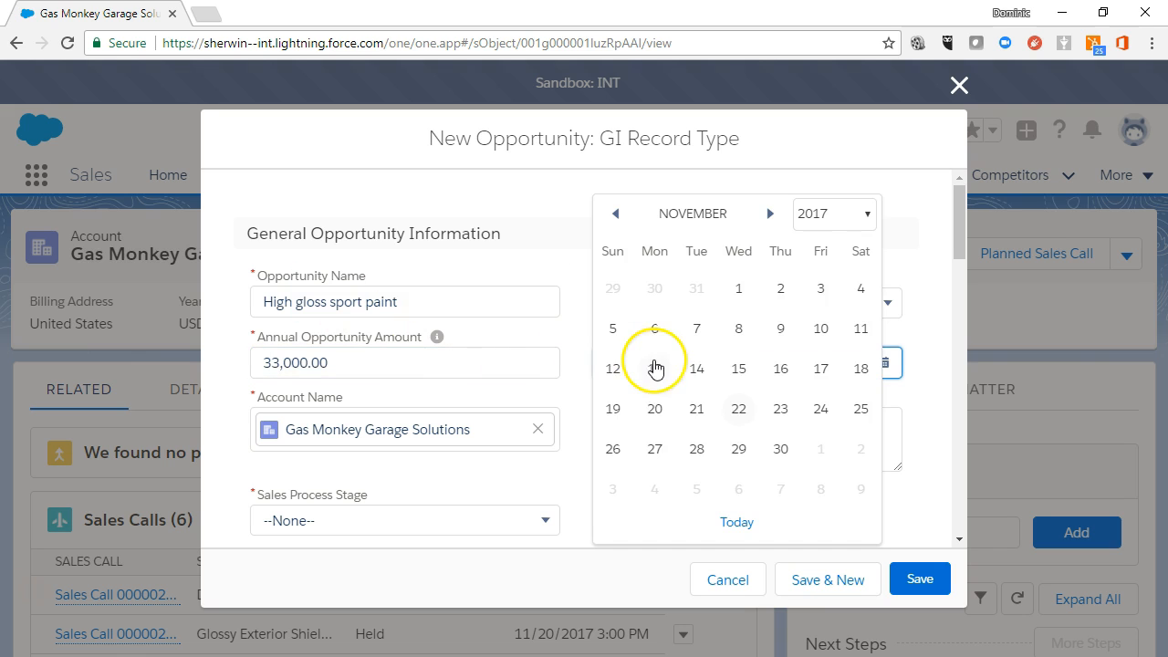
left_click(697, 449)
left_click(410, 520)
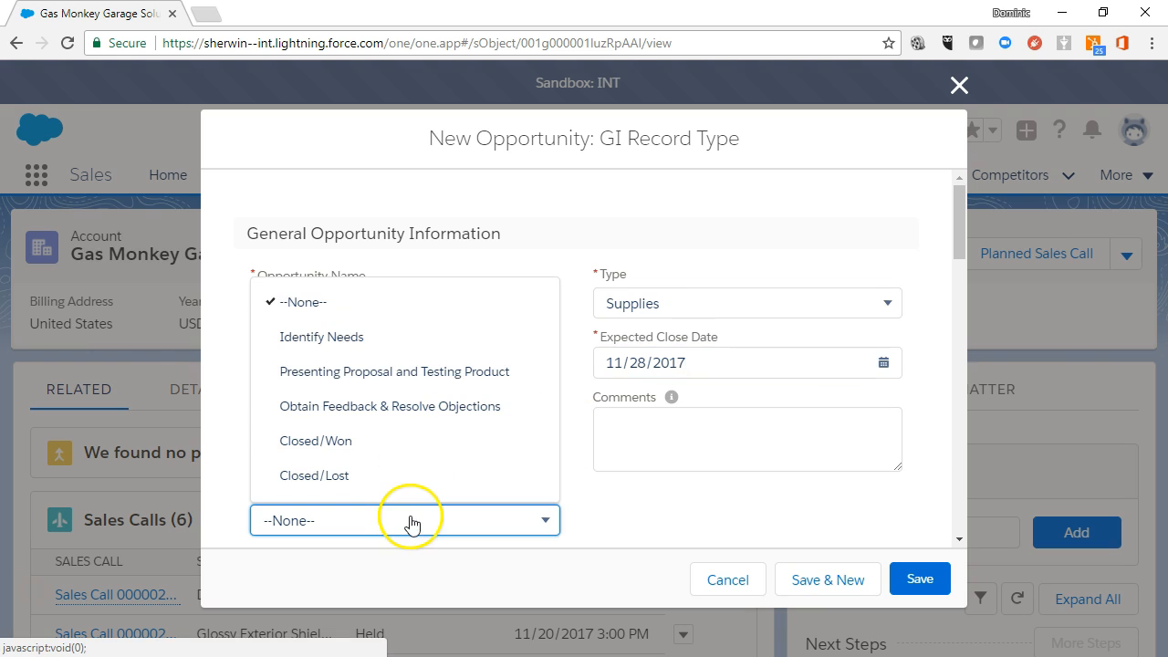
left_click(345, 338)
- Enter the comment "Open to new products" and save the new opportunity
scroll(675, 459, "down", 2)
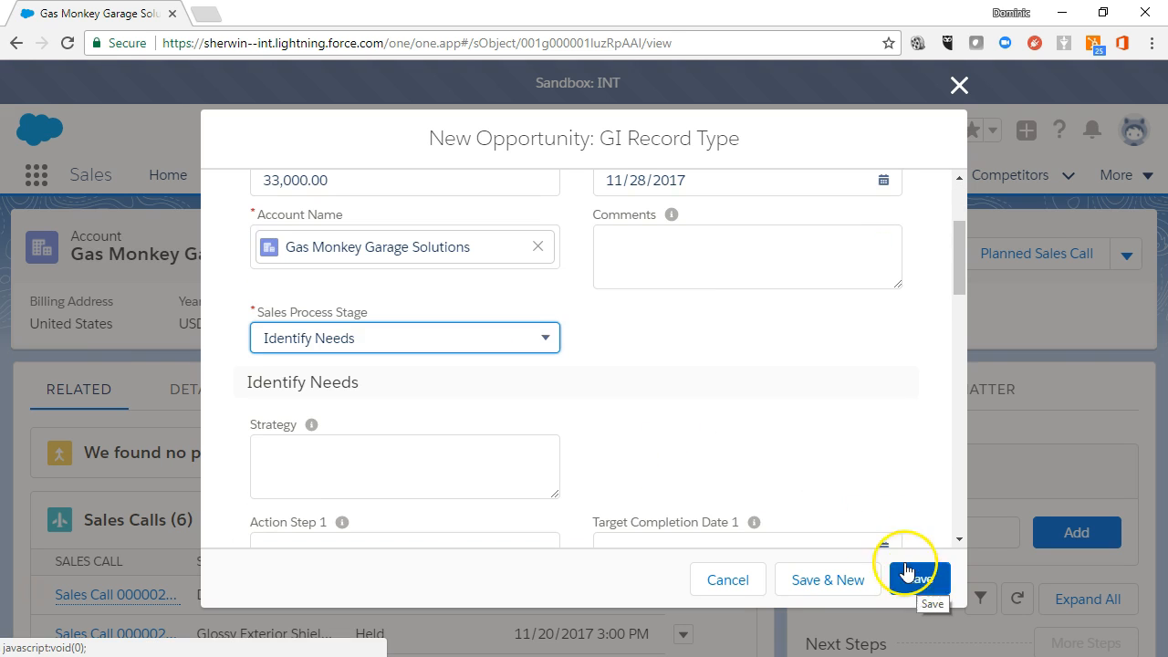
scroll(776, 448, "up", 2)
left_click(642, 345)
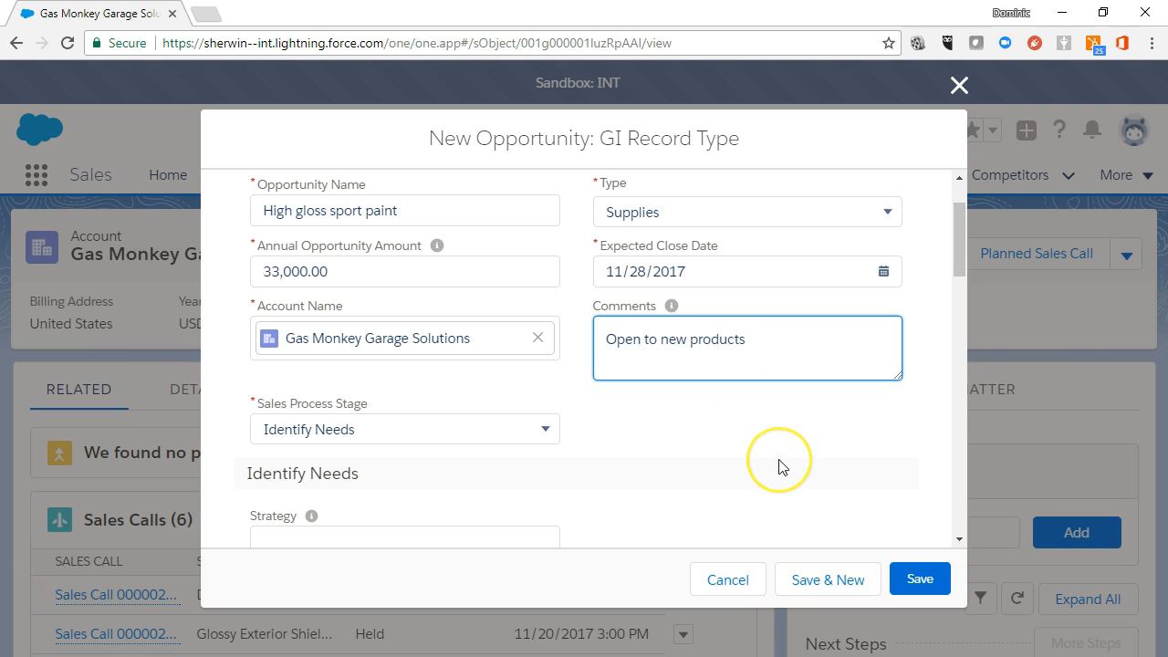
scroll(590, 425, "down", 3)
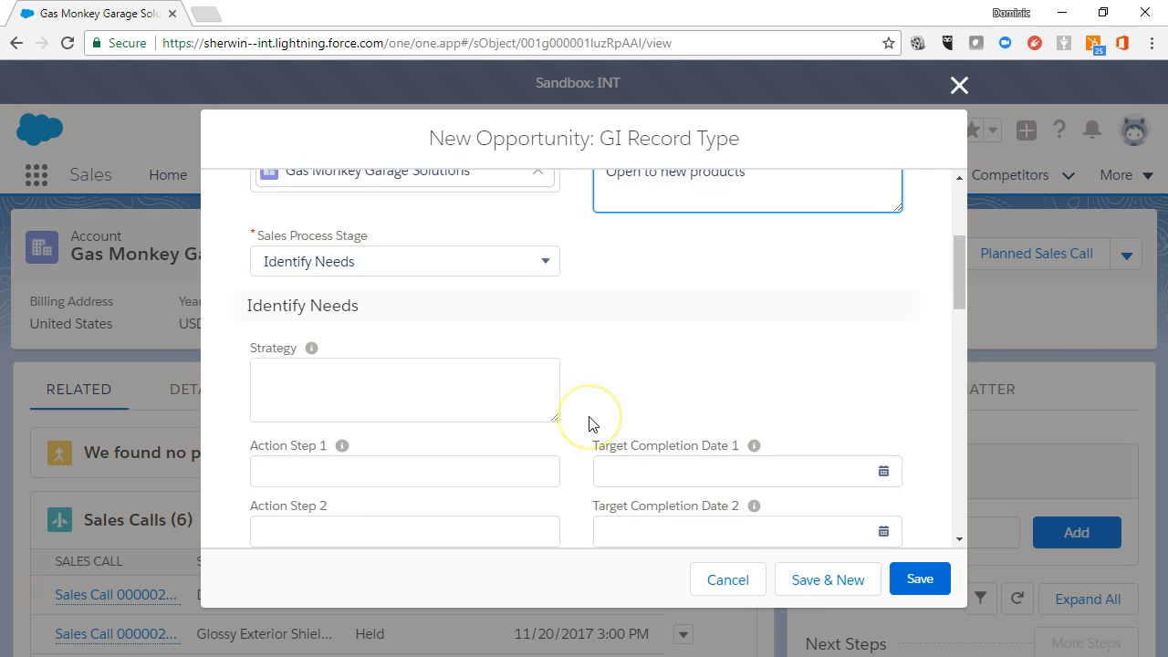
left_click(924, 585)
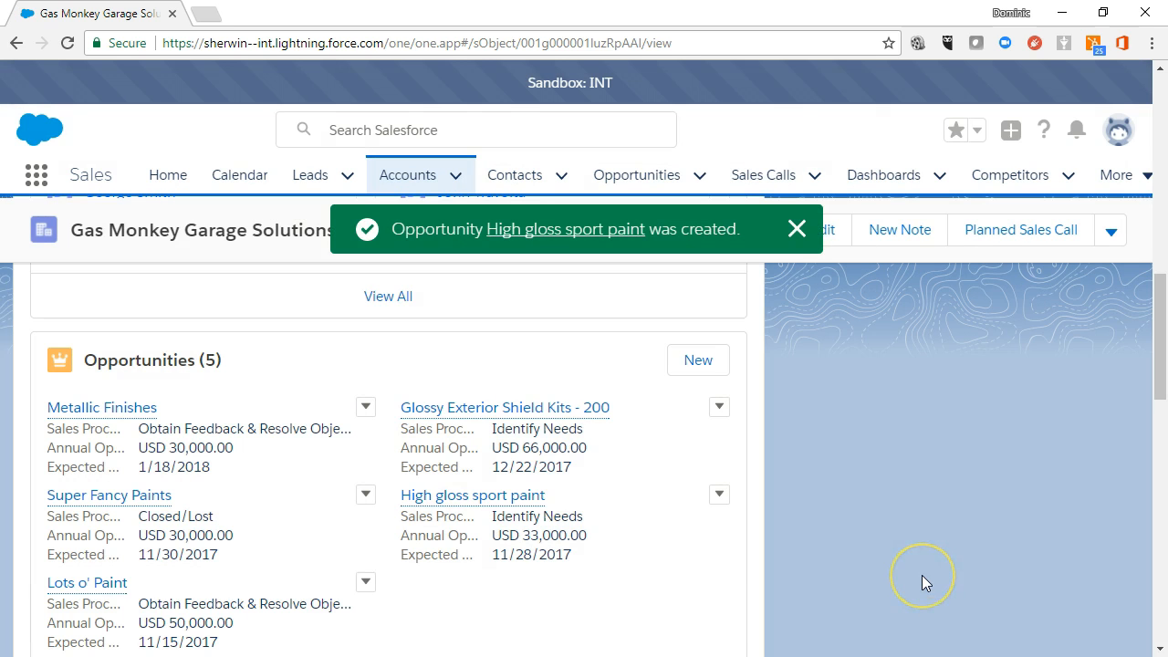
- Open the newly created High gloss sport paint opportunity and bring its related lists into view
left_click(698, 176)
left_click(656, 280)
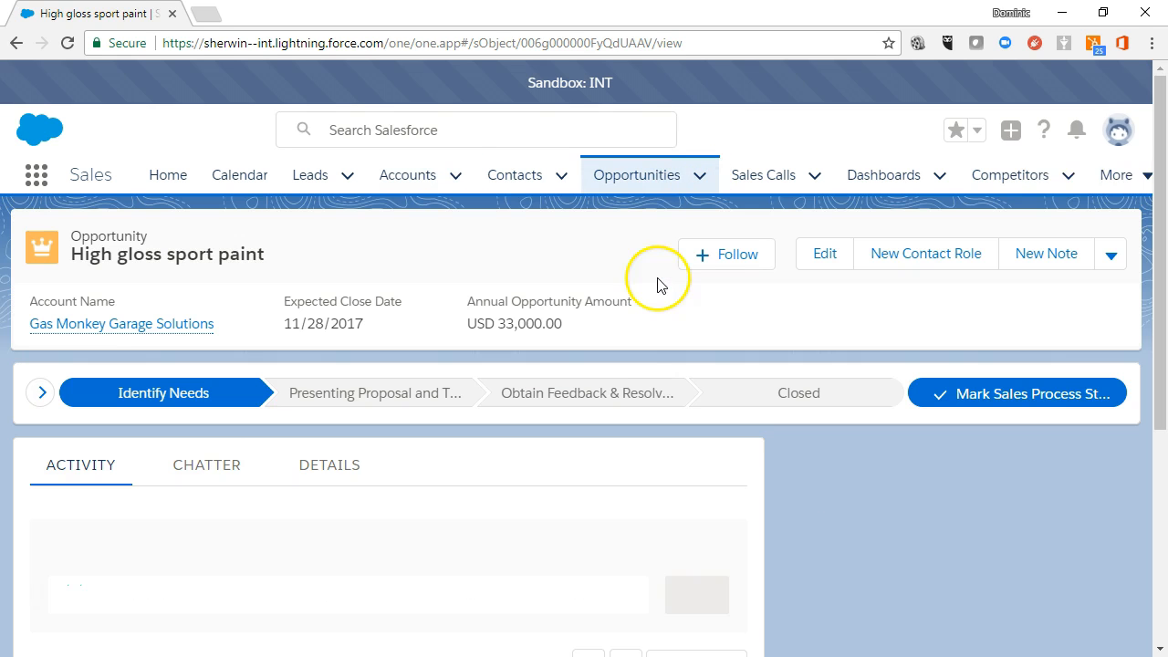
scroll(1107, 515, "down", 1)
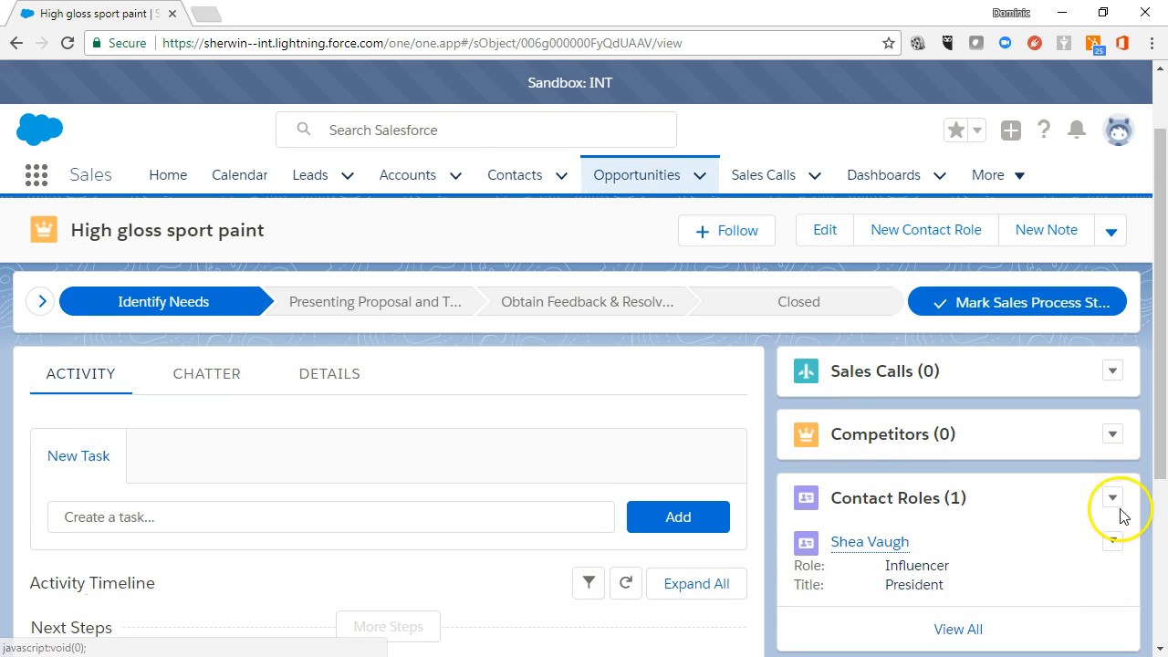
- Add a contact role to the opportunity for the suggested Gas Monkey Garage Solutions contact, with the role Employee
left_click(1111, 500)
left_click(1066, 537)
left_click(326, 356)
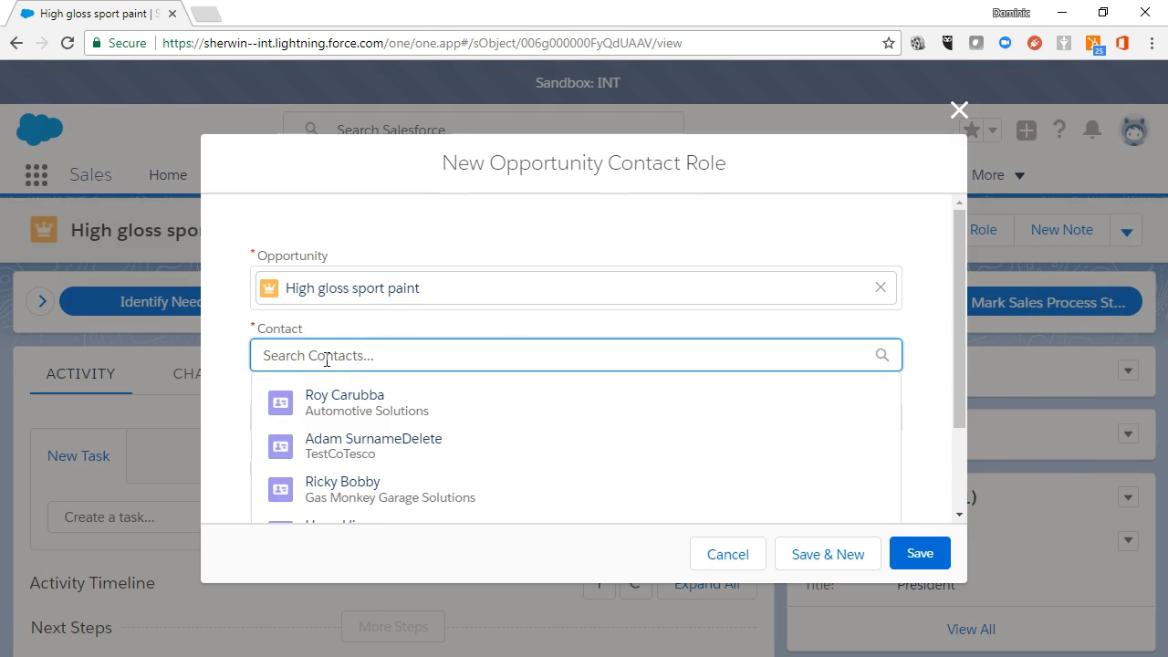
left_click(334, 485)
left_click(328, 429)
left_click(321, 466)
left_click(919, 560)
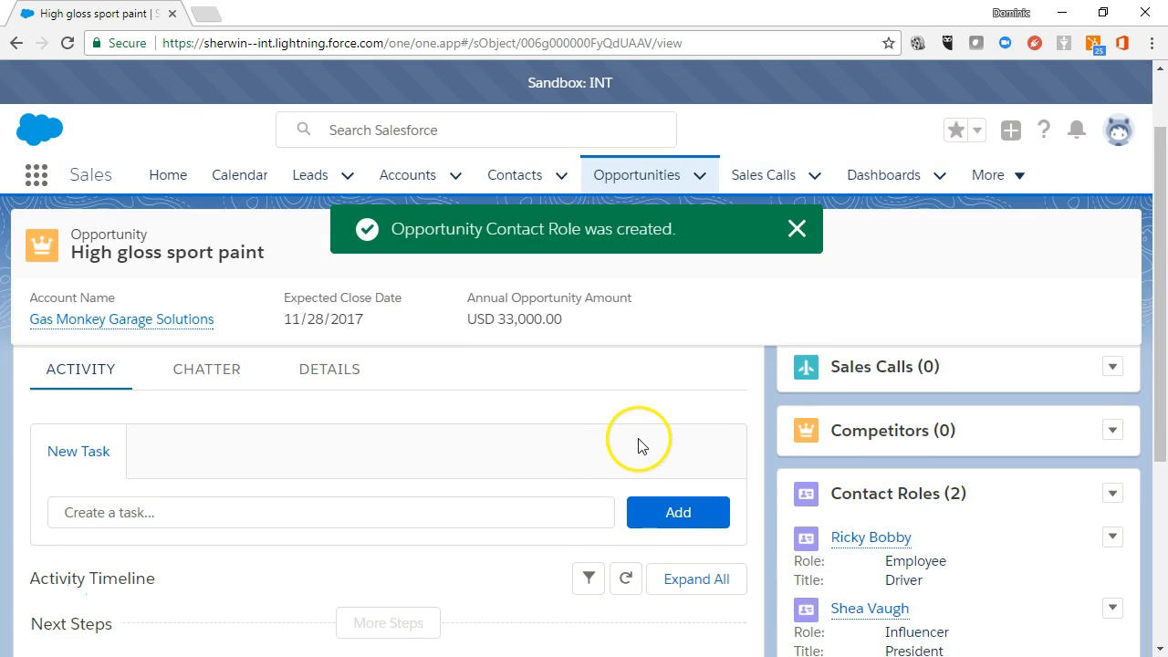
- Add PPG as a competitor to the High gloss sport paint opportunity and save it
left_click(1113, 436)
left_click(1058, 473)
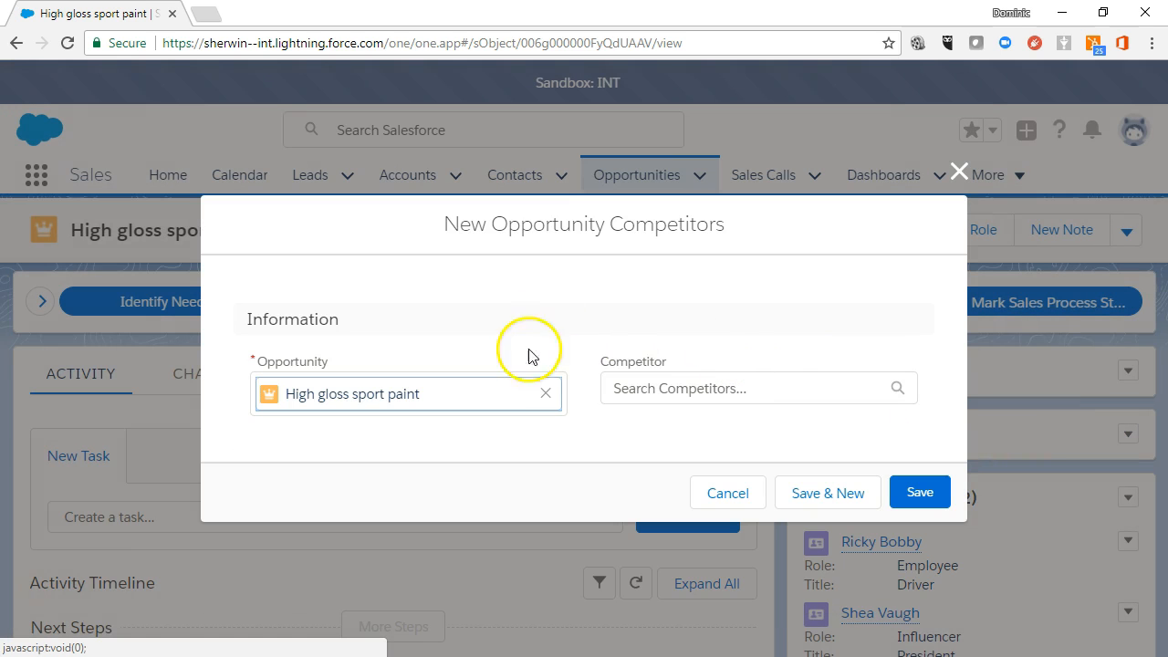
left_click(679, 394)
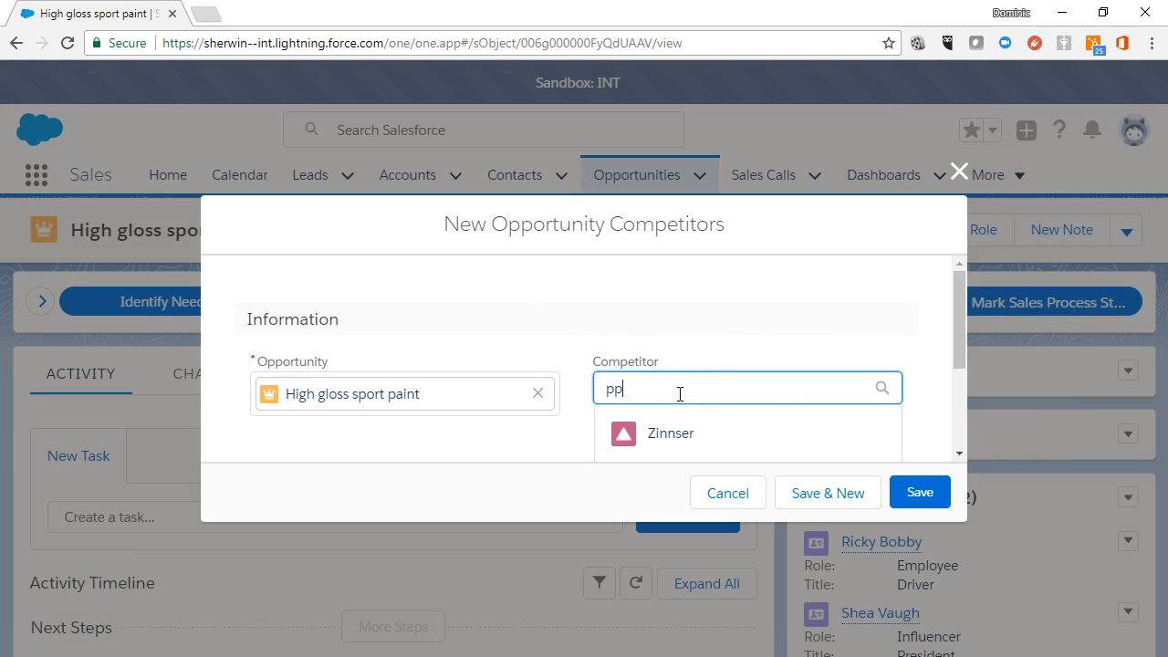
type("pp")
scroll(675, 427, "down", 1)
left_click(672, 429)
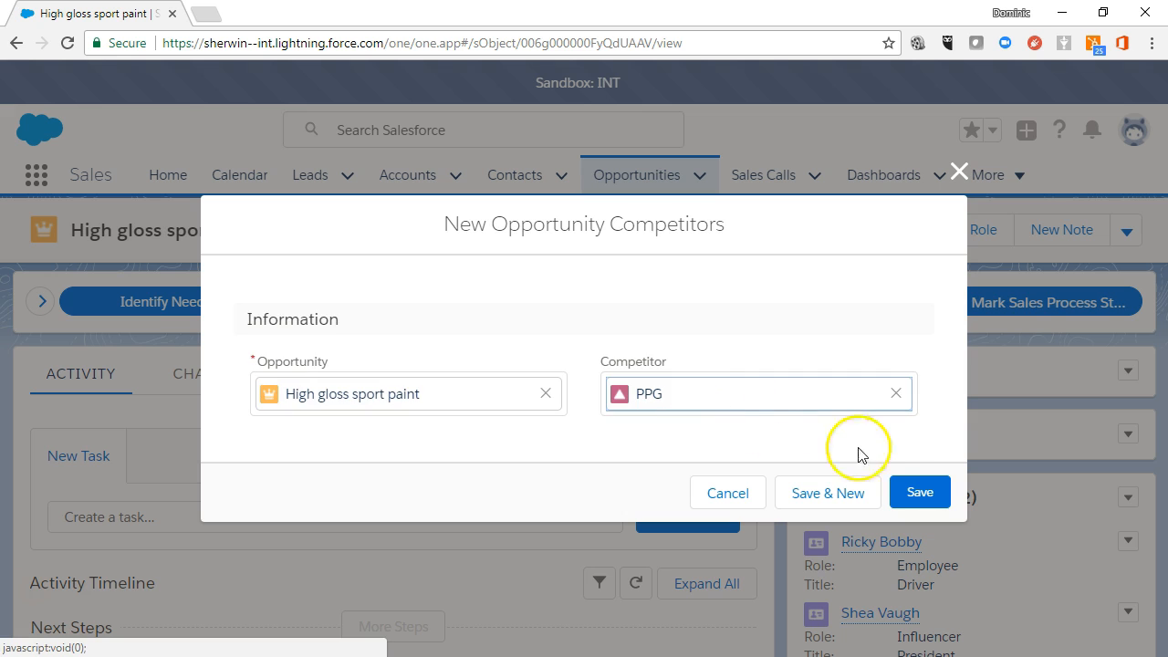
left_click(921, 488)
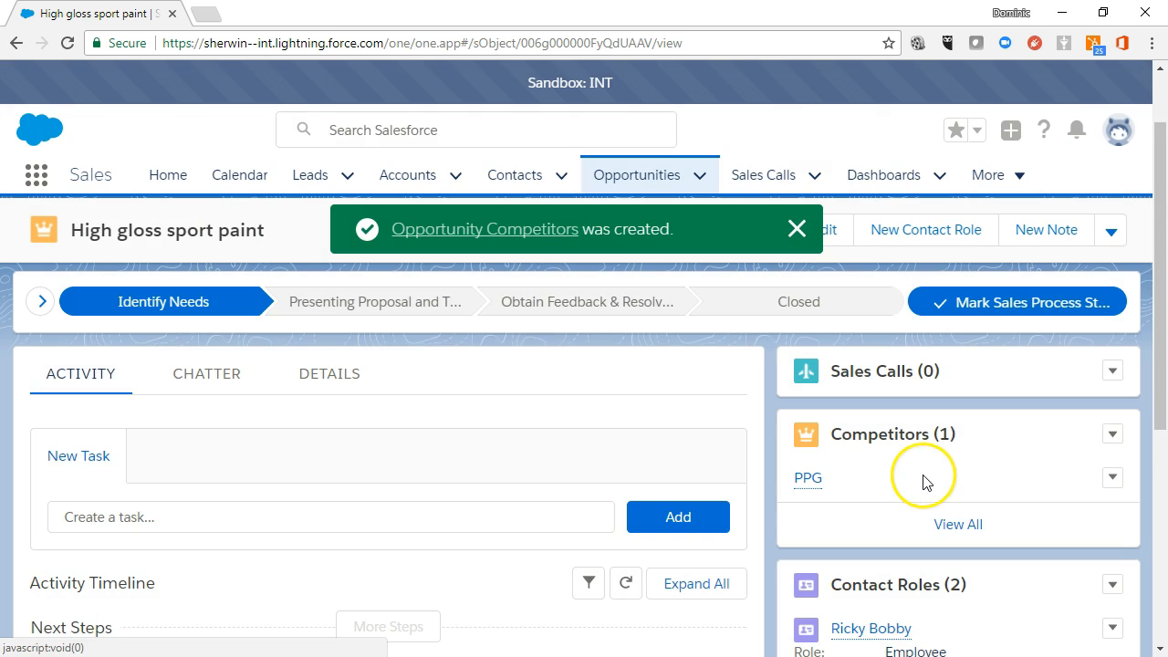
- Add the Genesis brand to the High gloss sport paint opportunity and save it
scroll(926, 479, "down", 4)
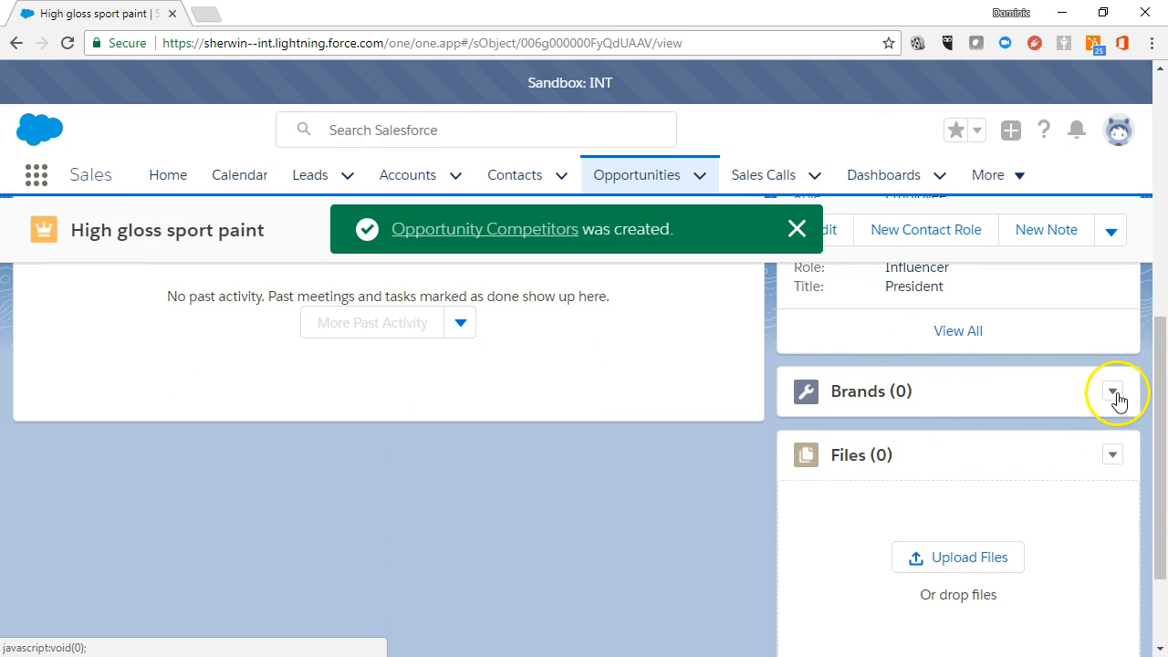
left_click(1113, 393)
left_click(1045, 433)
left_click(657, 390)
type("g")
left_click(664, 433)
left_click(919, 493)
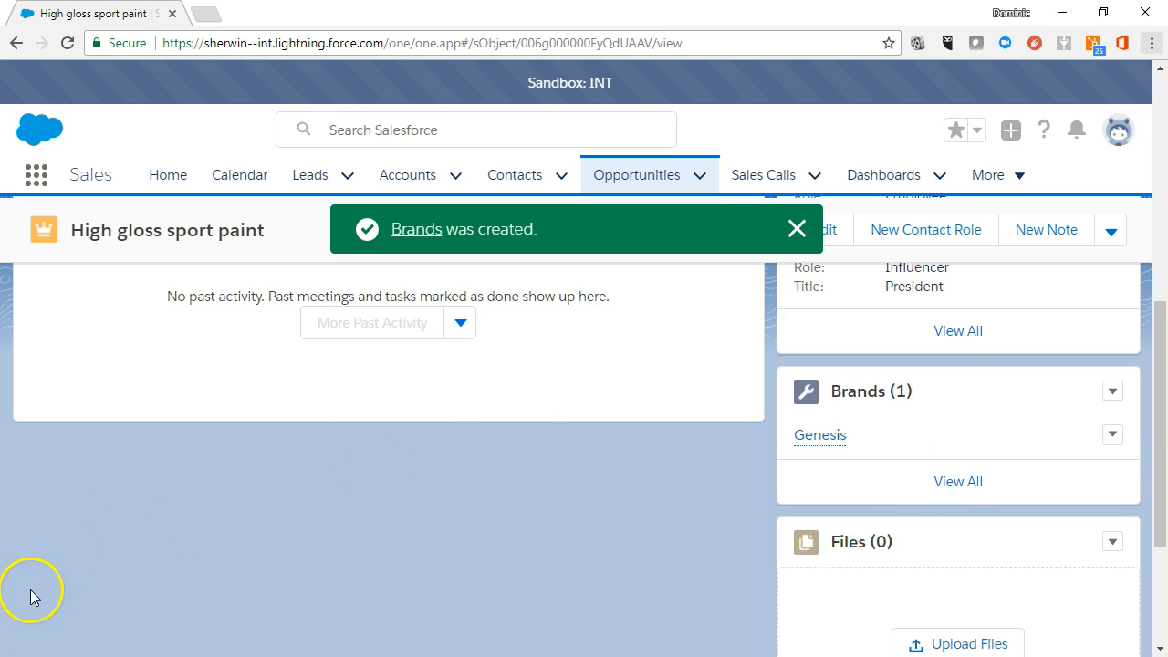
- Reopen High gloss sport paint from the recently viewed opportunities, then move its sales process to Closed by choosing and saving a closed stage
left_click(660, 182)
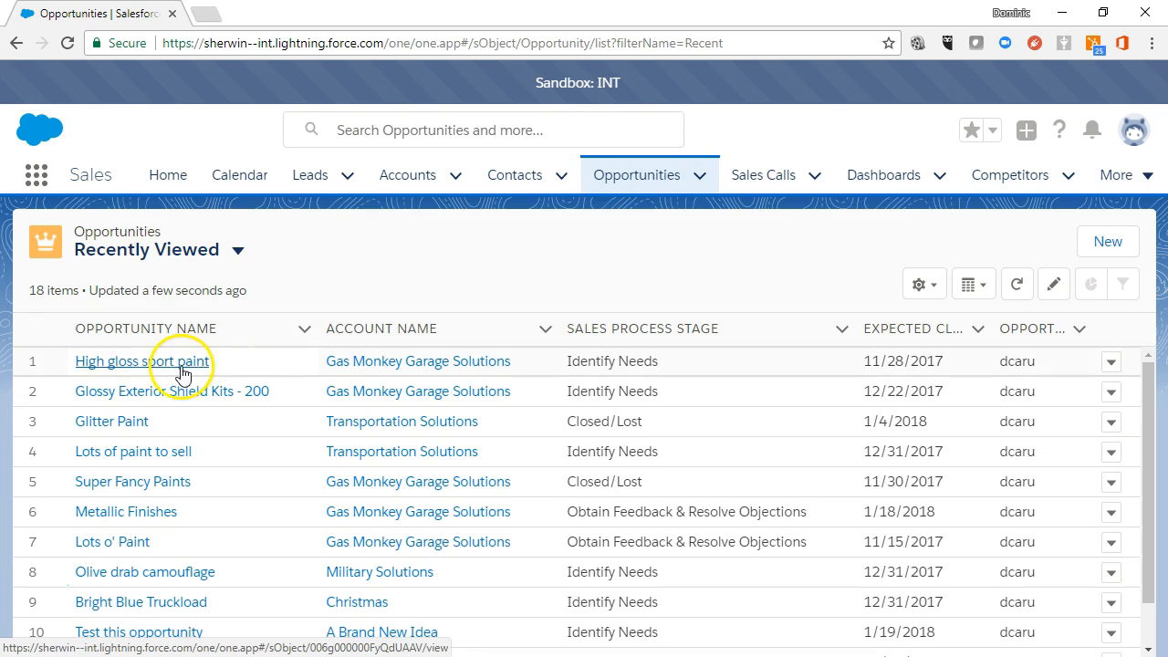
left_click(160, 362)
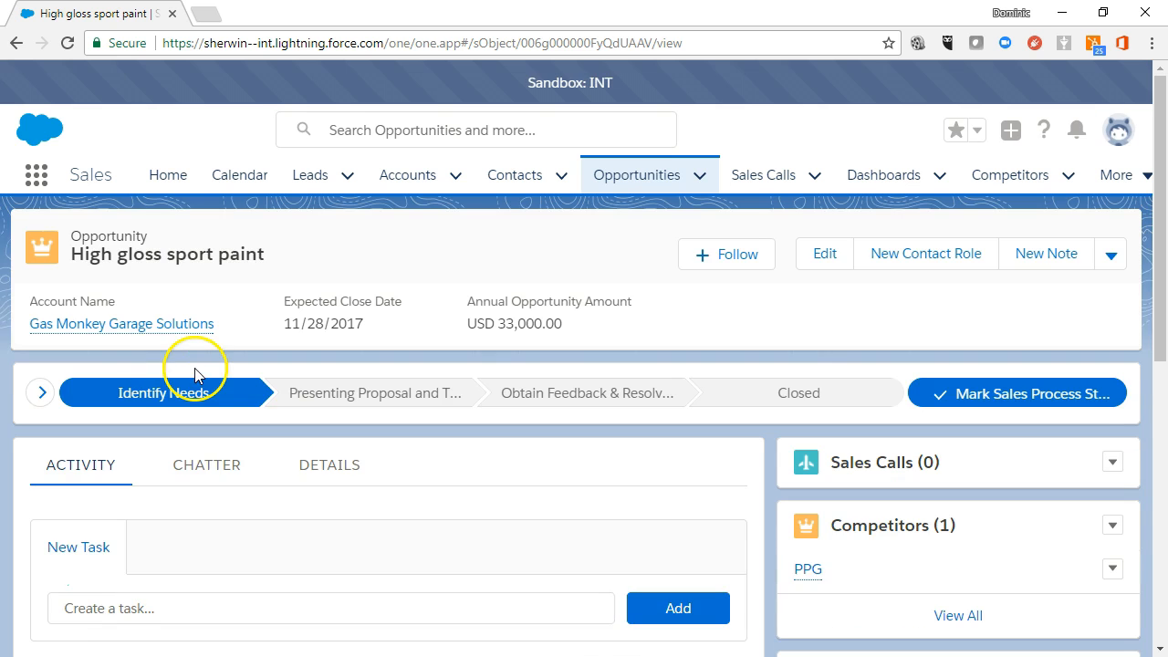
left_click(771, 394)
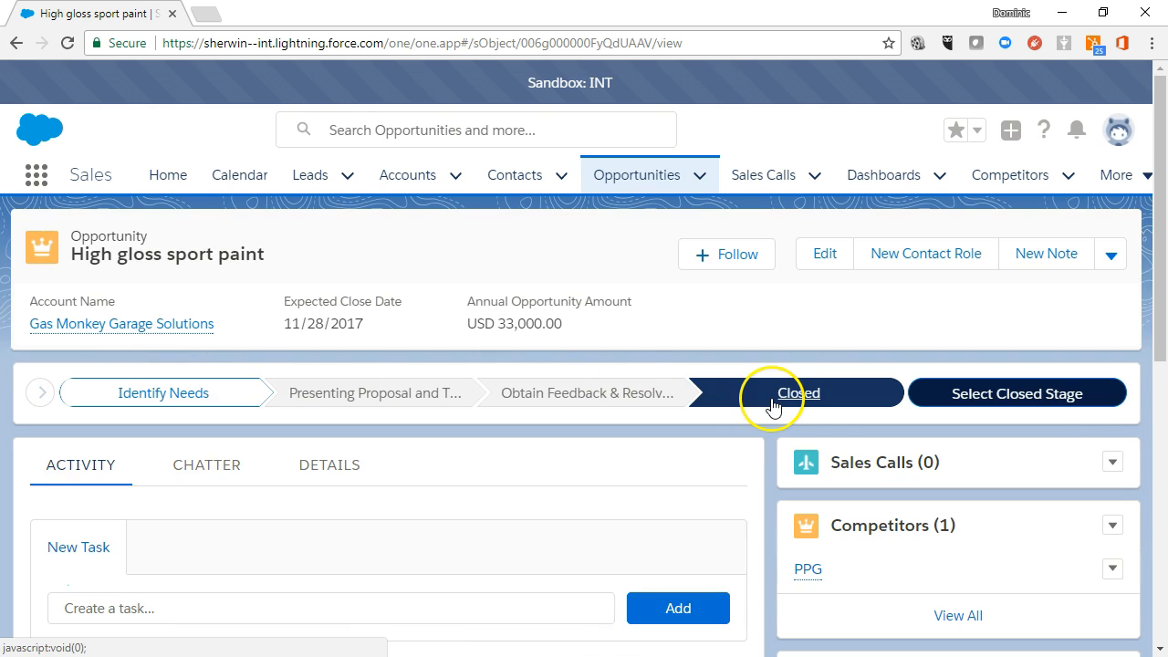
left_click(967, 394)
left_click(534, 374)
left_click(417, 429)
left_click(827, 457)
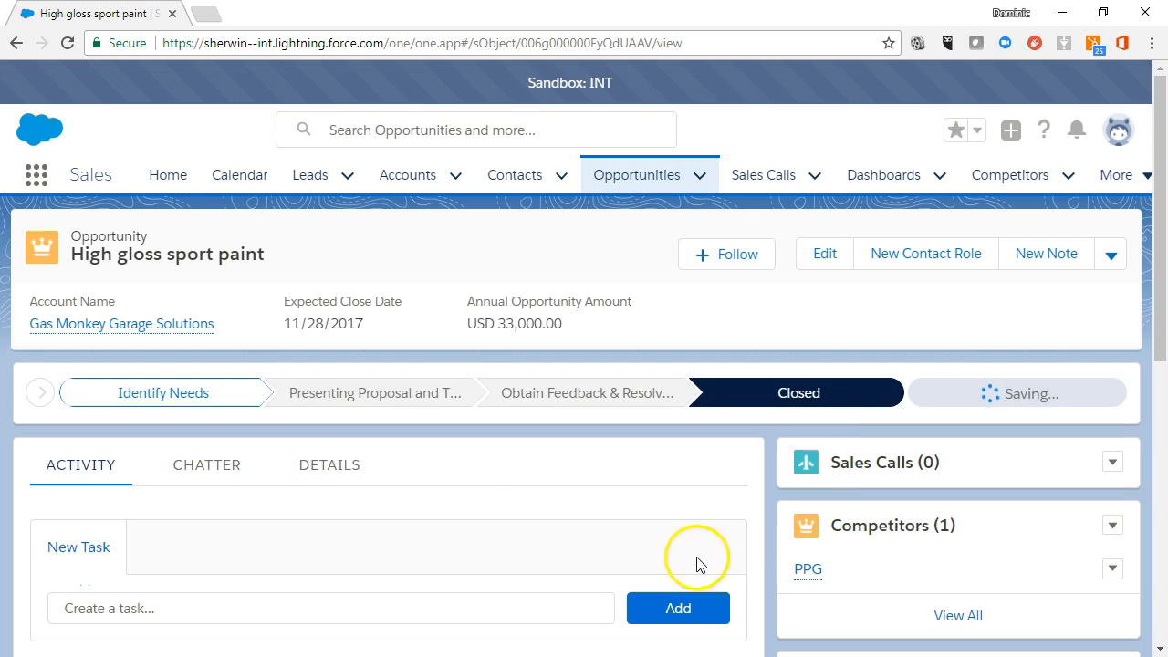